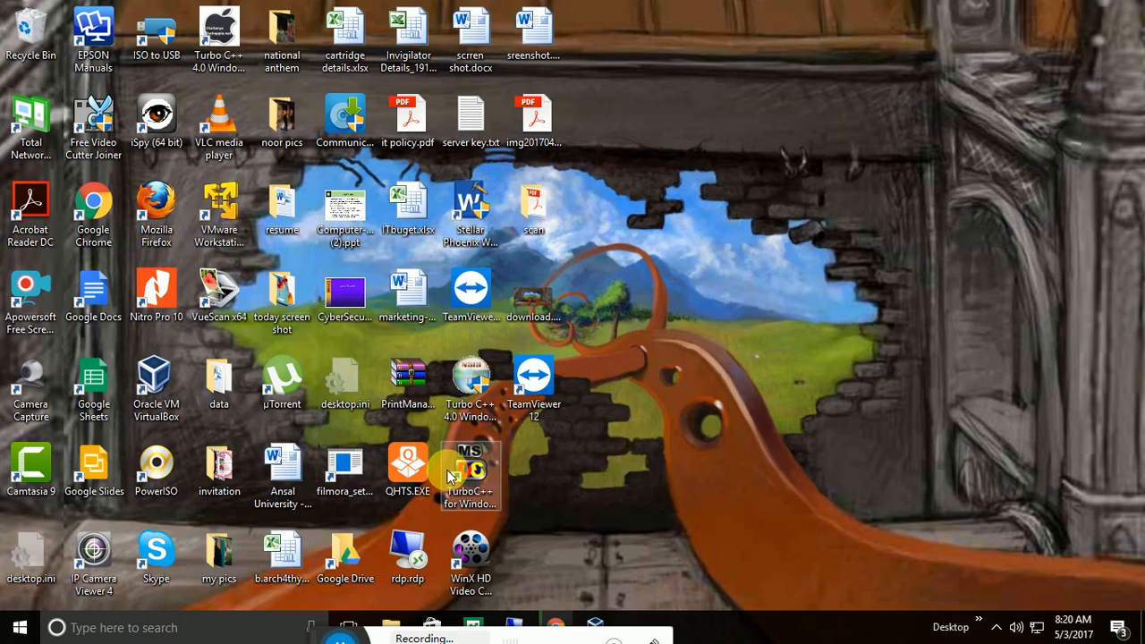
Switch to the running server2012(2) virtual machine and close its open Active Directory Users and Computers window.
double_click(449, 478)
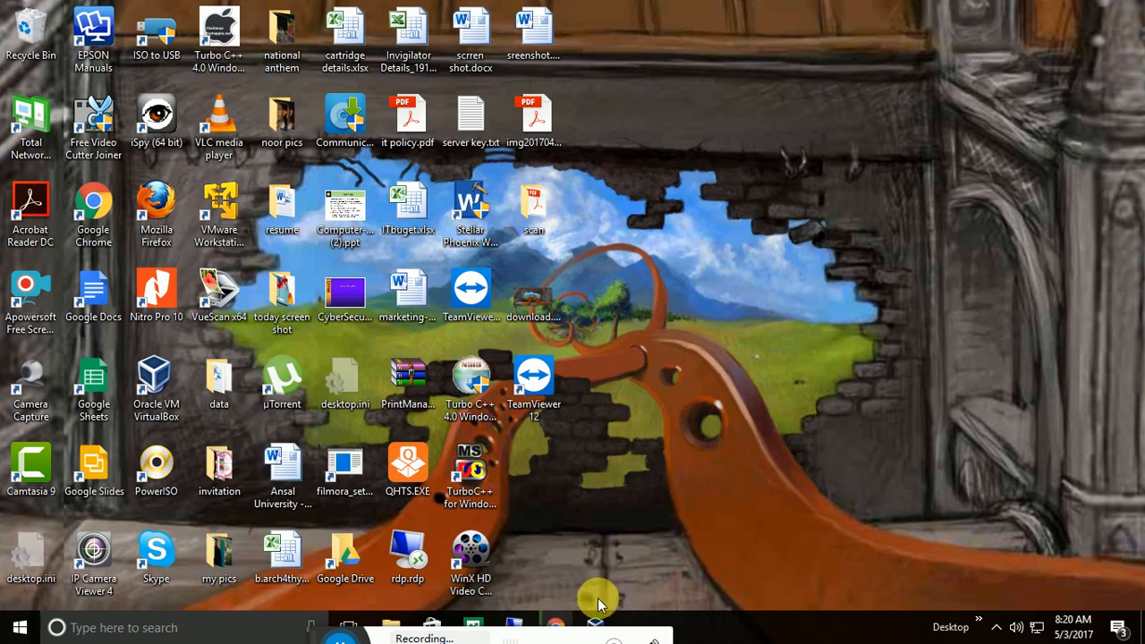
mouse_move(595, 621)
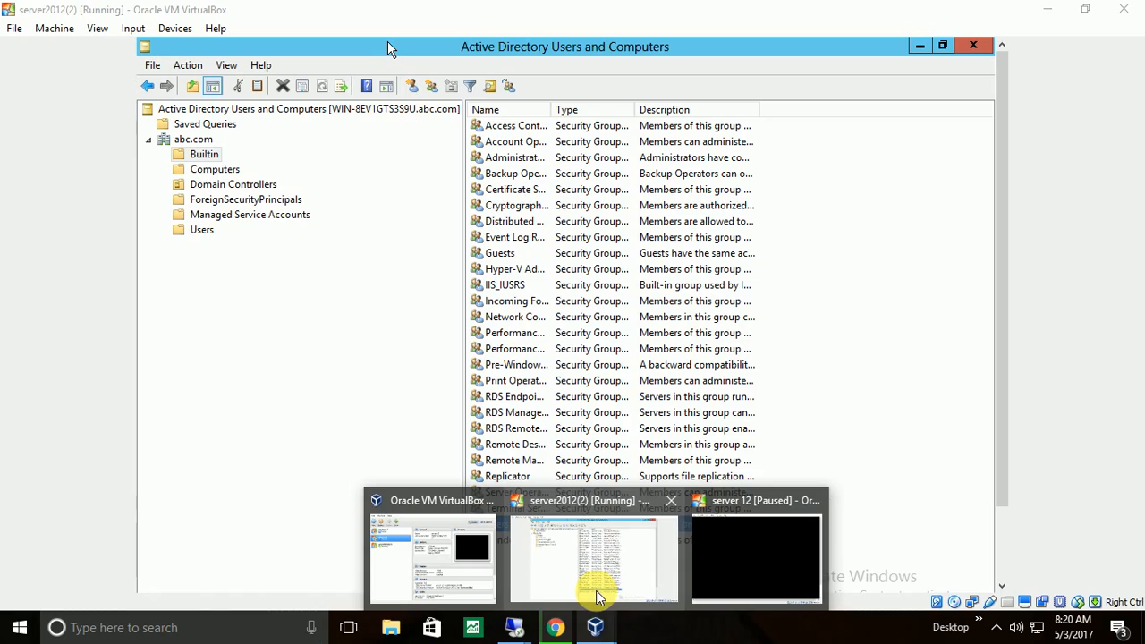
click(595, 590)
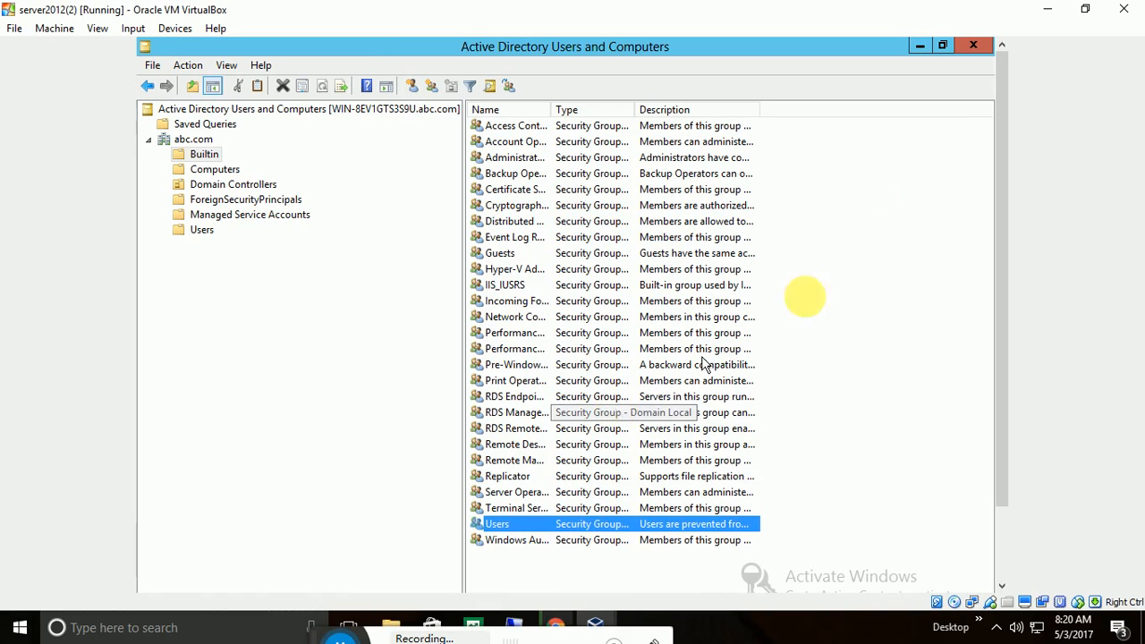
click(973, 46)
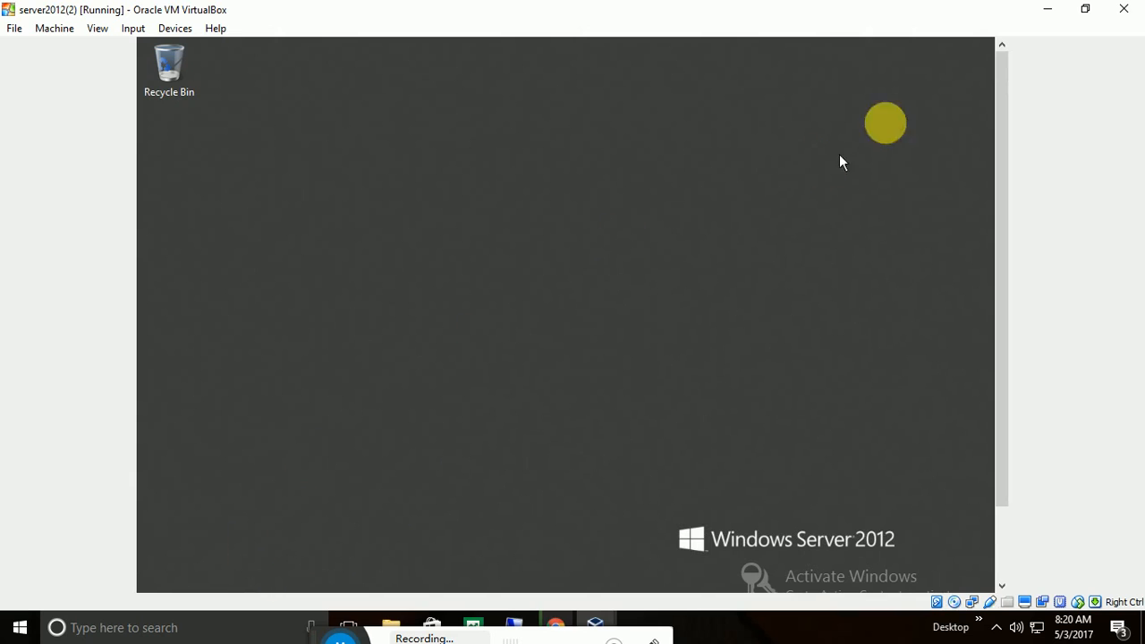
Start Server Manager in the virtual machine and launch Active Directory Users and Computers from it.
drag(1001, 105, 990, 223)
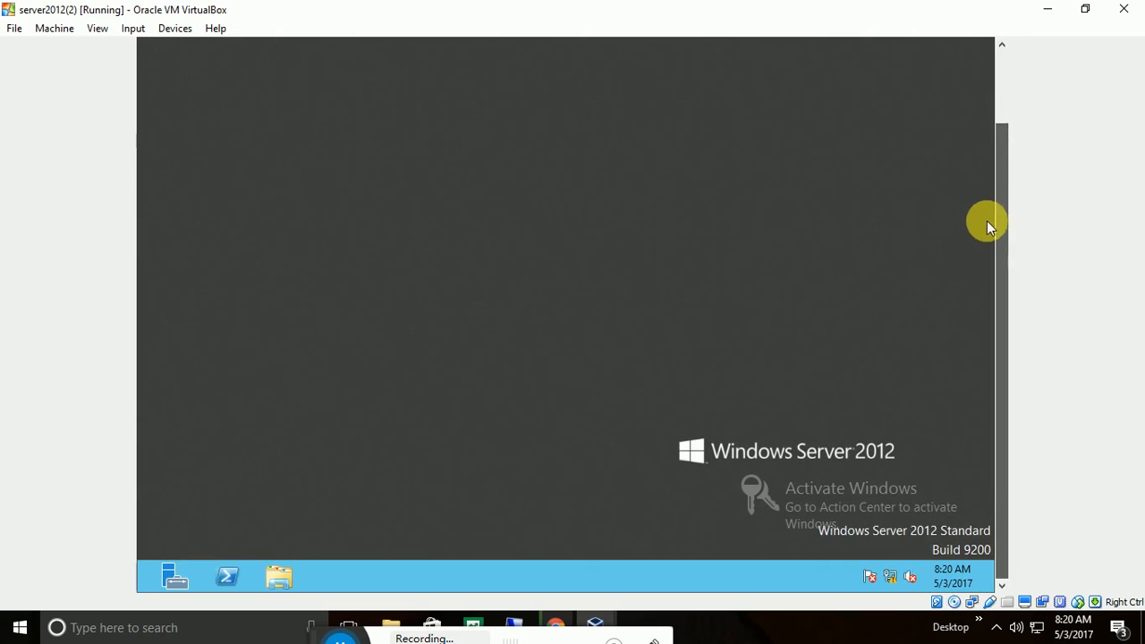
click(175, 577)
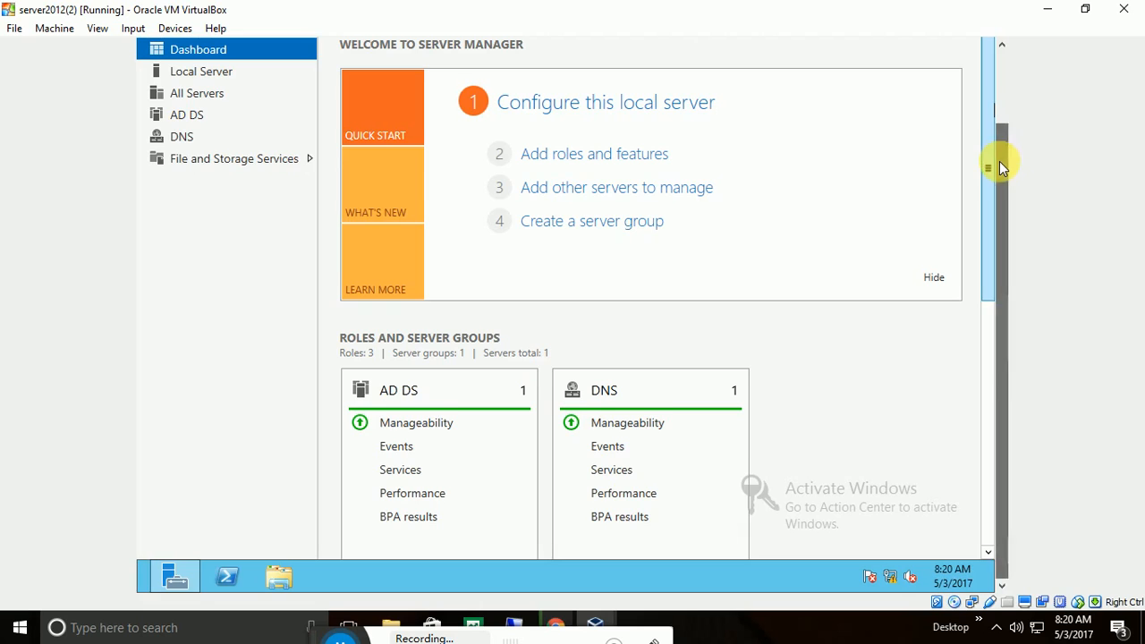
drag(999, 161, 1013, 91)
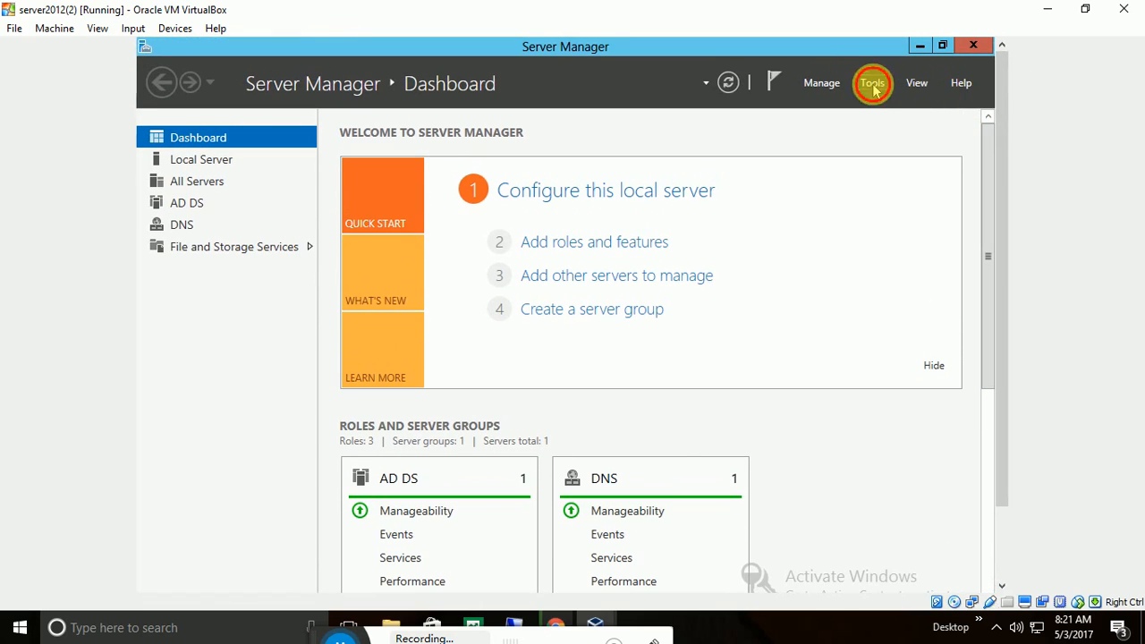
click(872, 82)
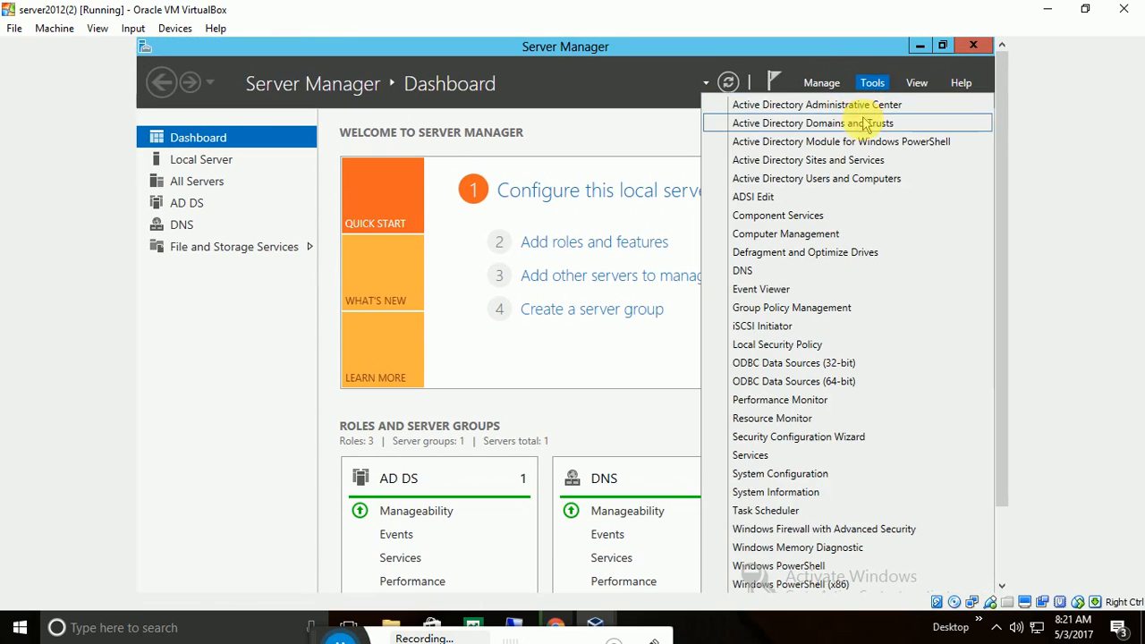
click(851, 181)
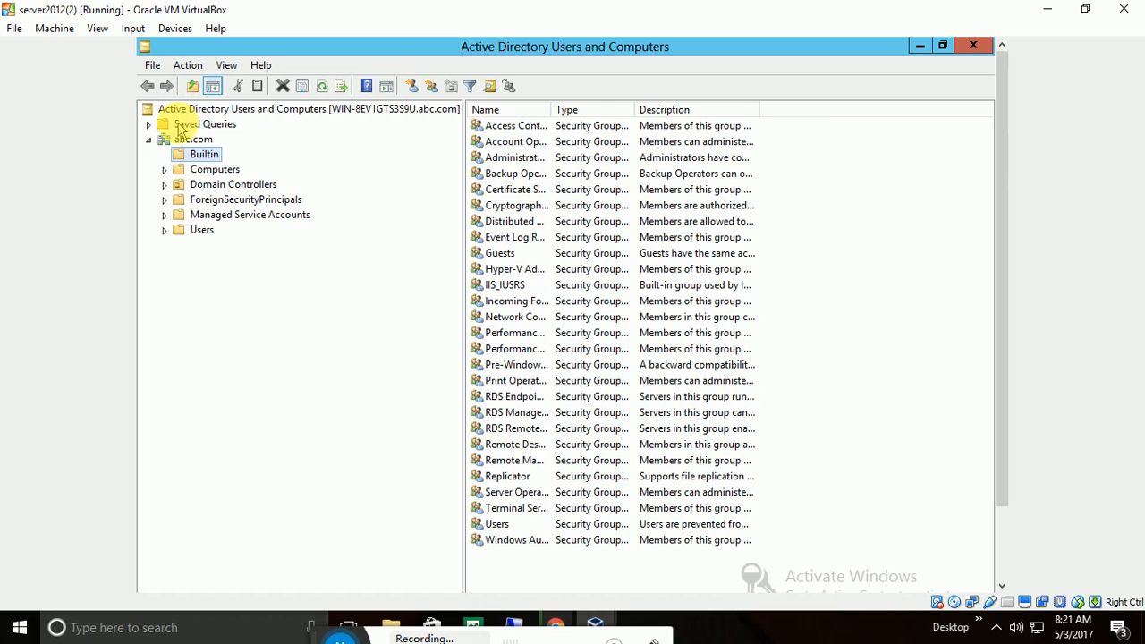
Examine the Saved Queries folder and the abc.com domain, collapsing and re-expanding the domain's container tree.
click(179, 127)
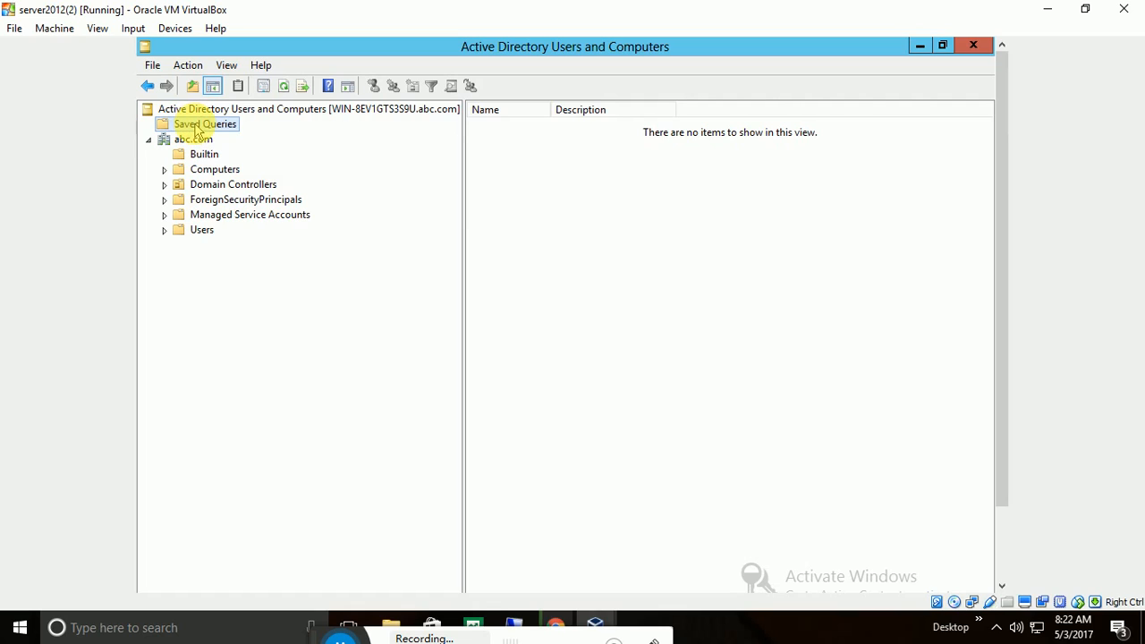
click(190, 141)
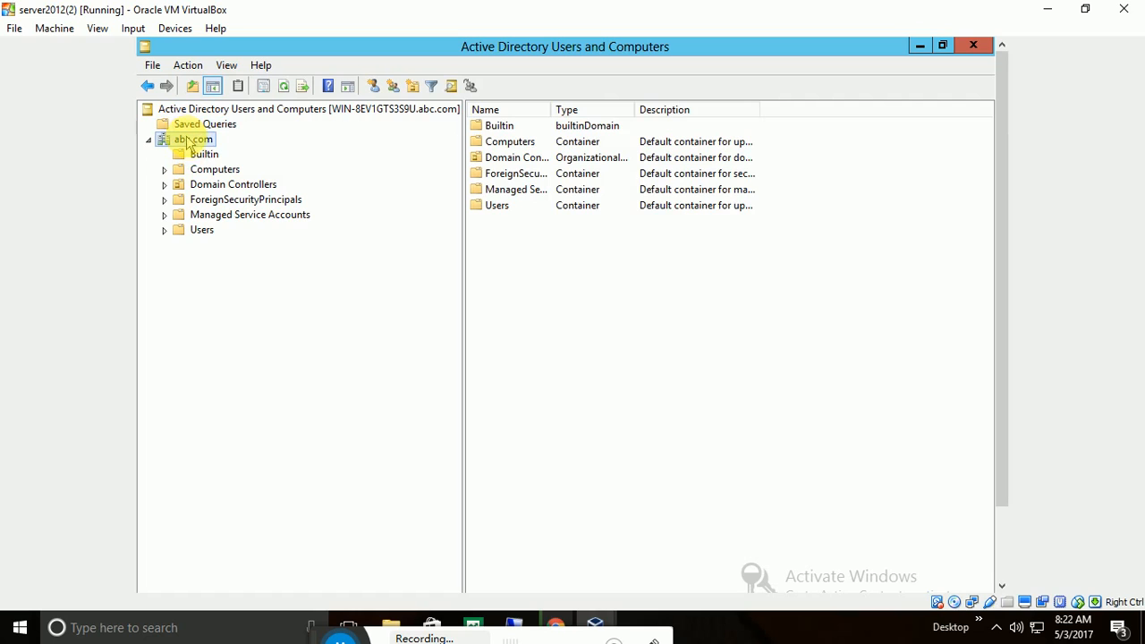
click(204, 126)
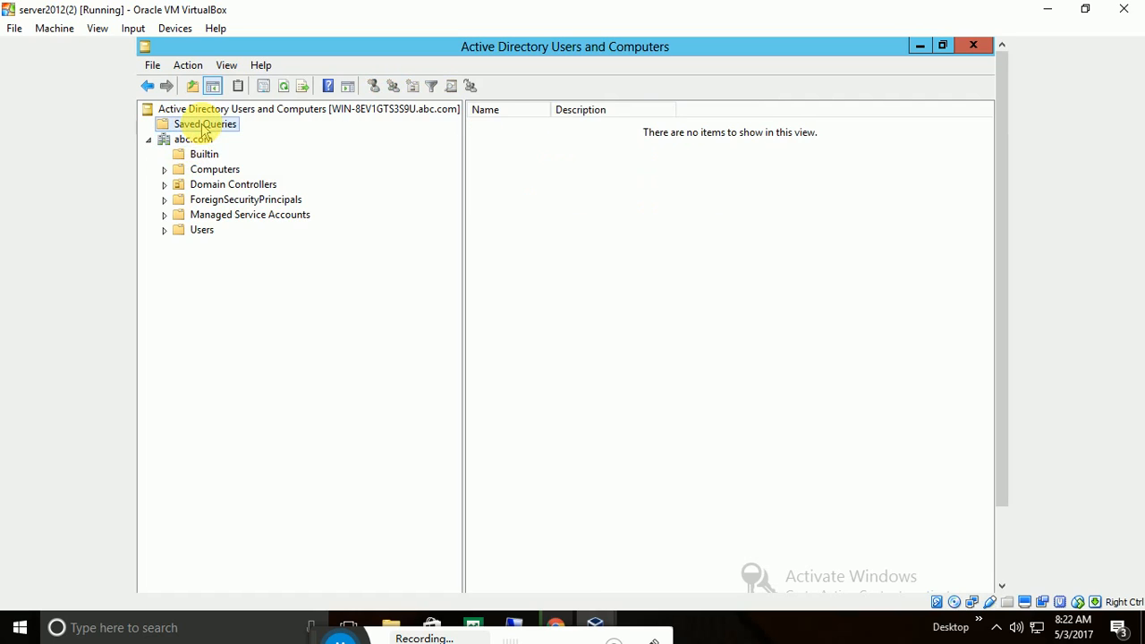
click(194, 141)
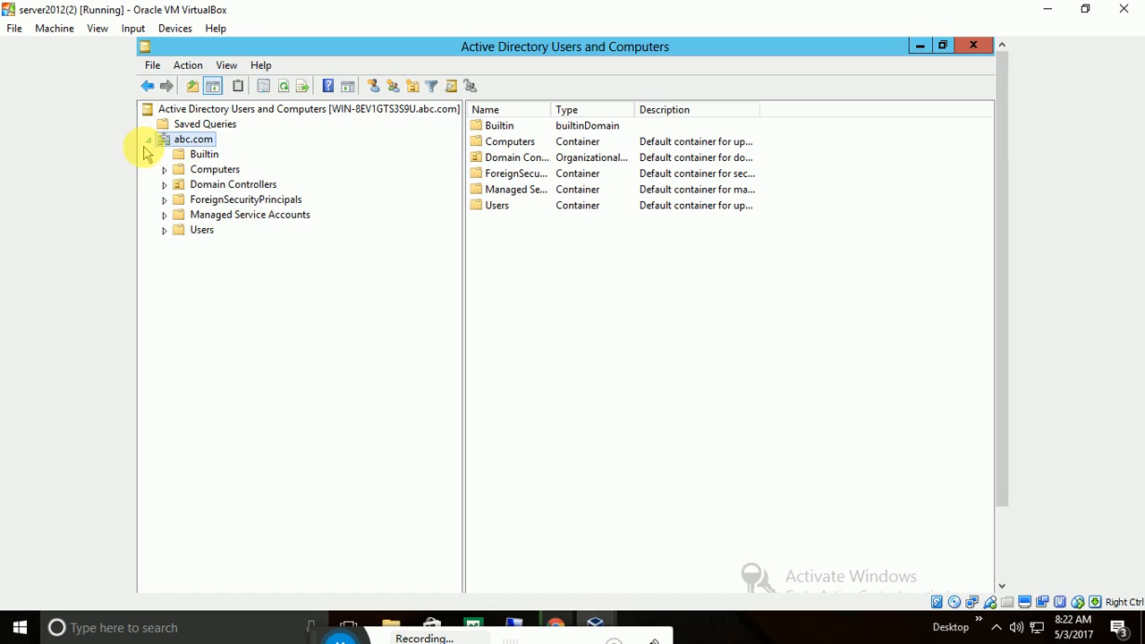
click(150, 143)
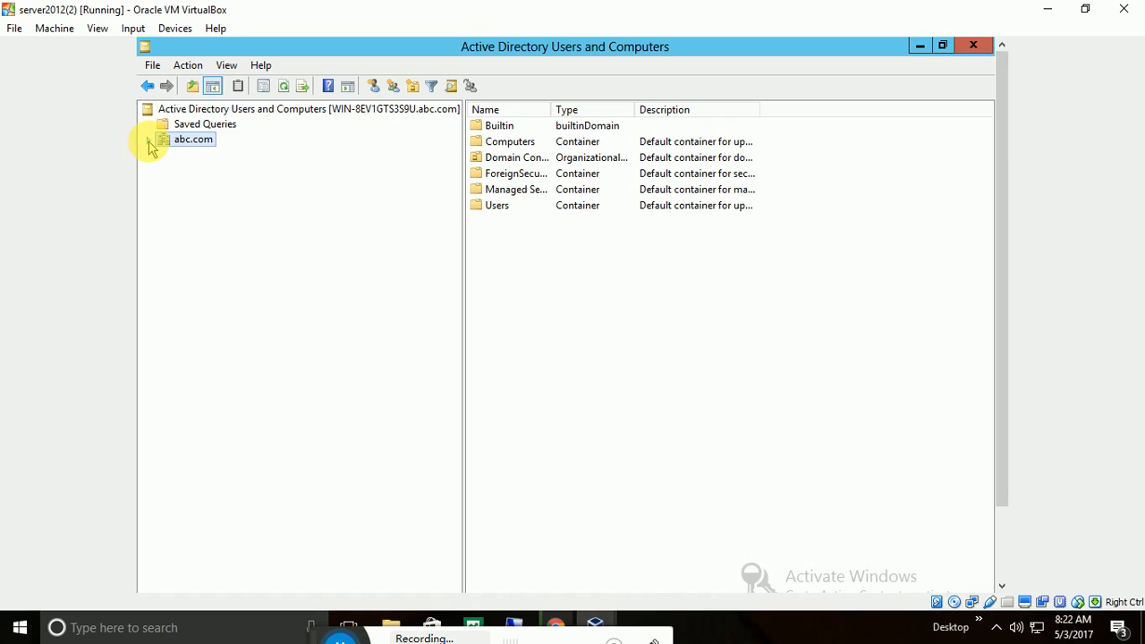
click(149, 142)
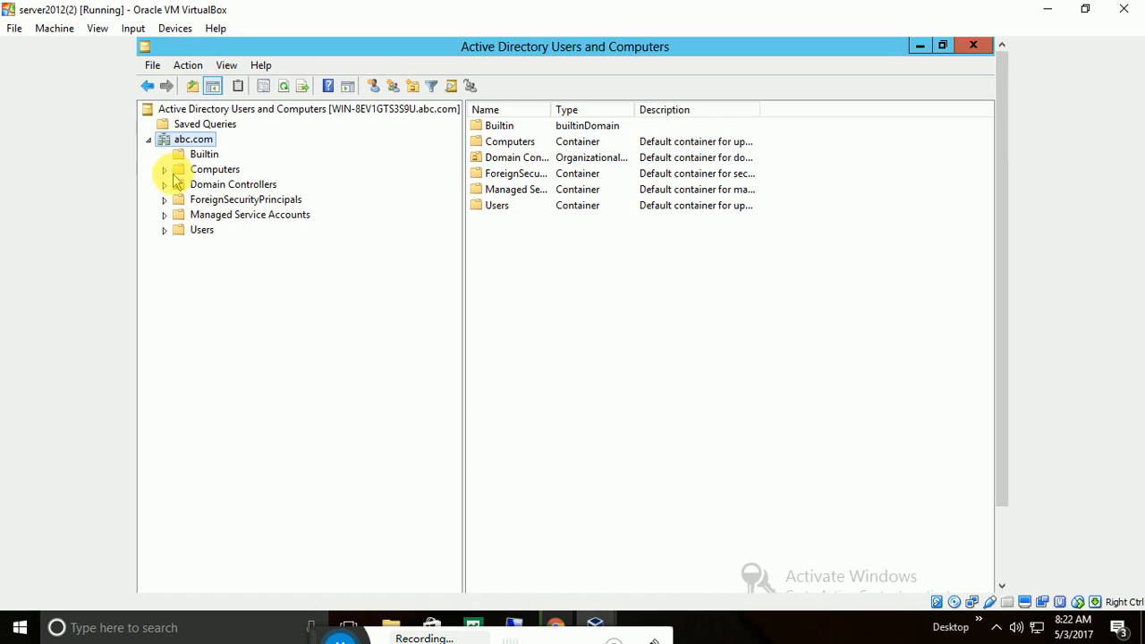
click(177, 140)
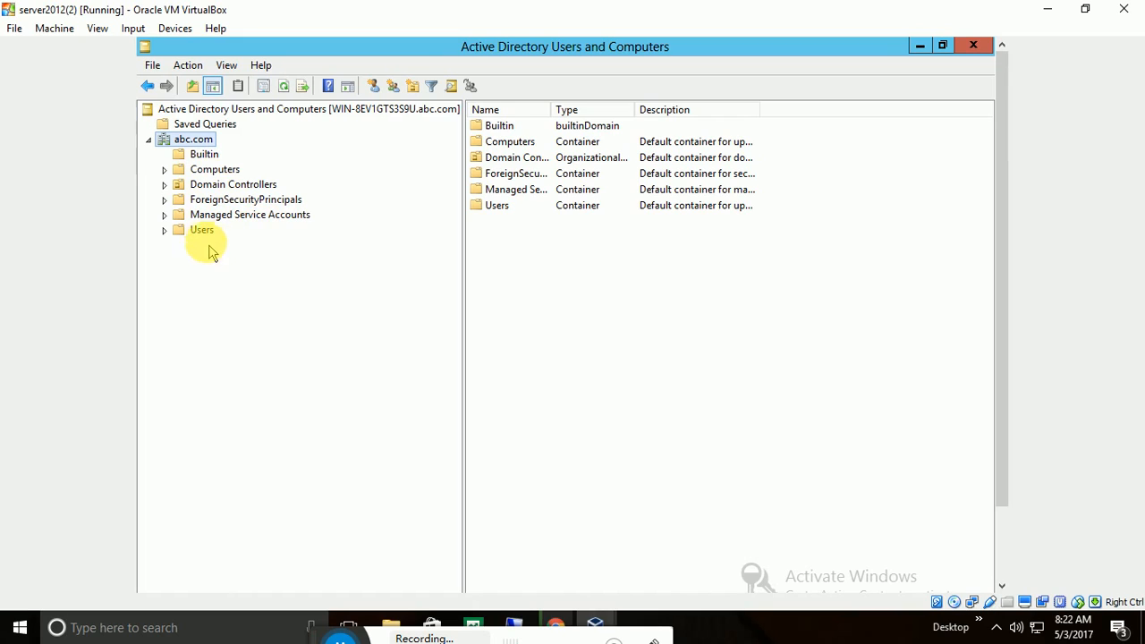
Open the Builtin container of abc.com and go through its default security groups, from Access Control to Guests.
click(195, 159)
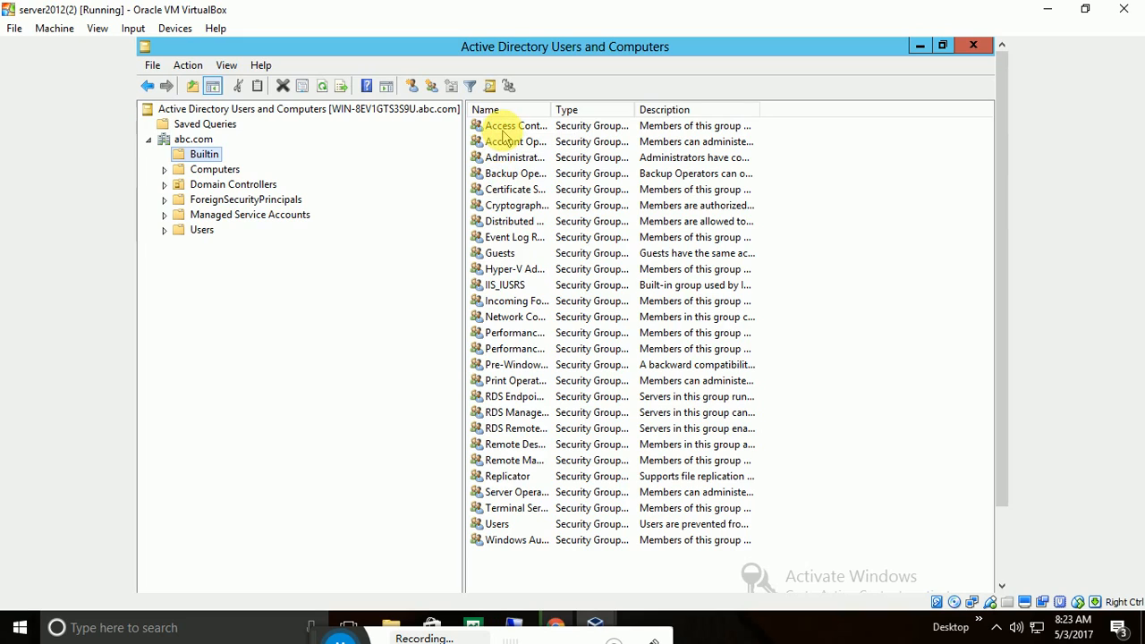
click(498, 523)
click(499, 492)
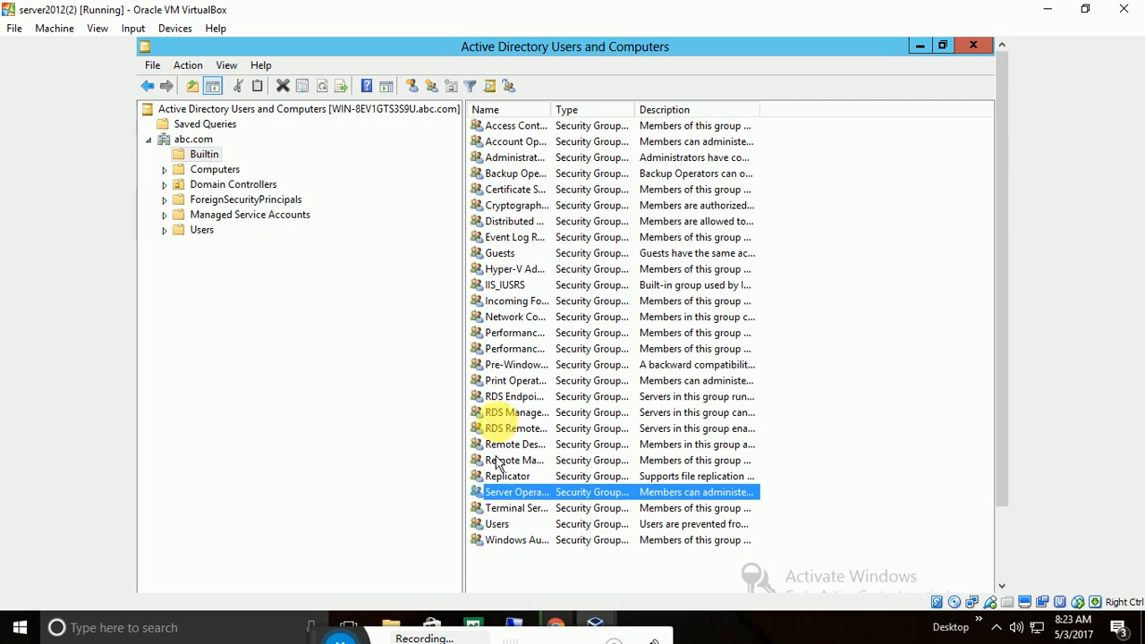
click(501, 396)
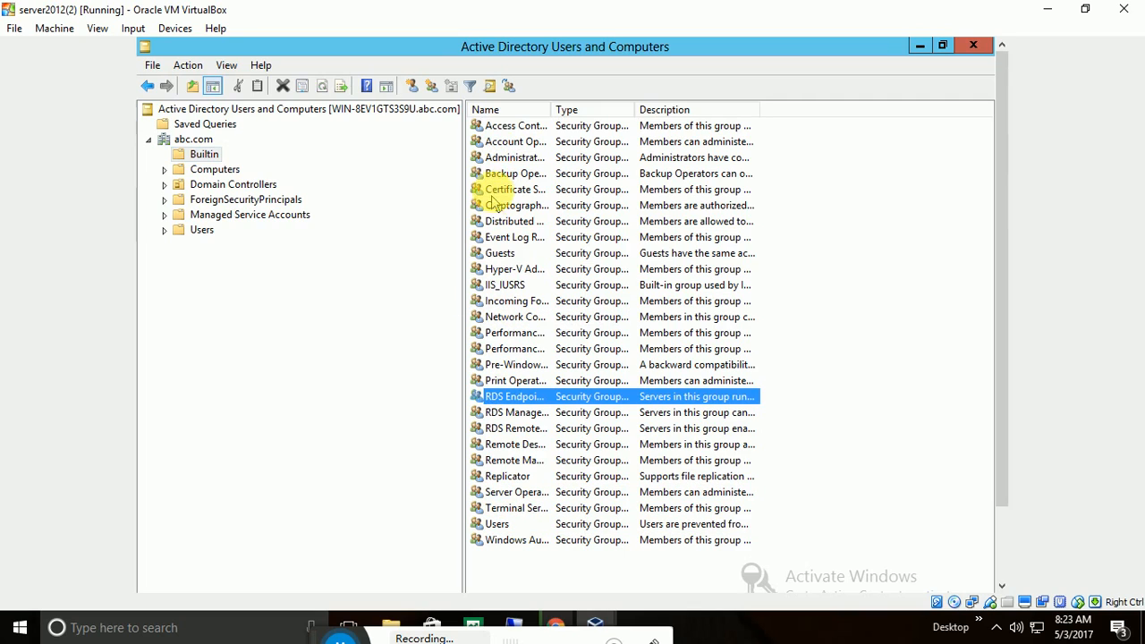
click(511, 127)
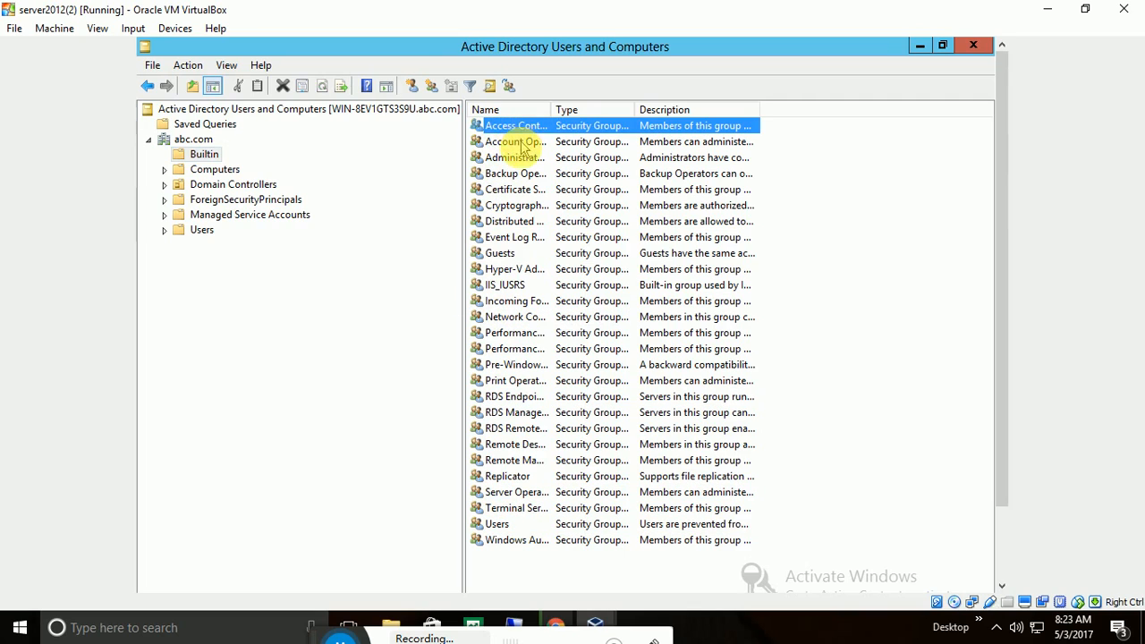
click(520, 145)
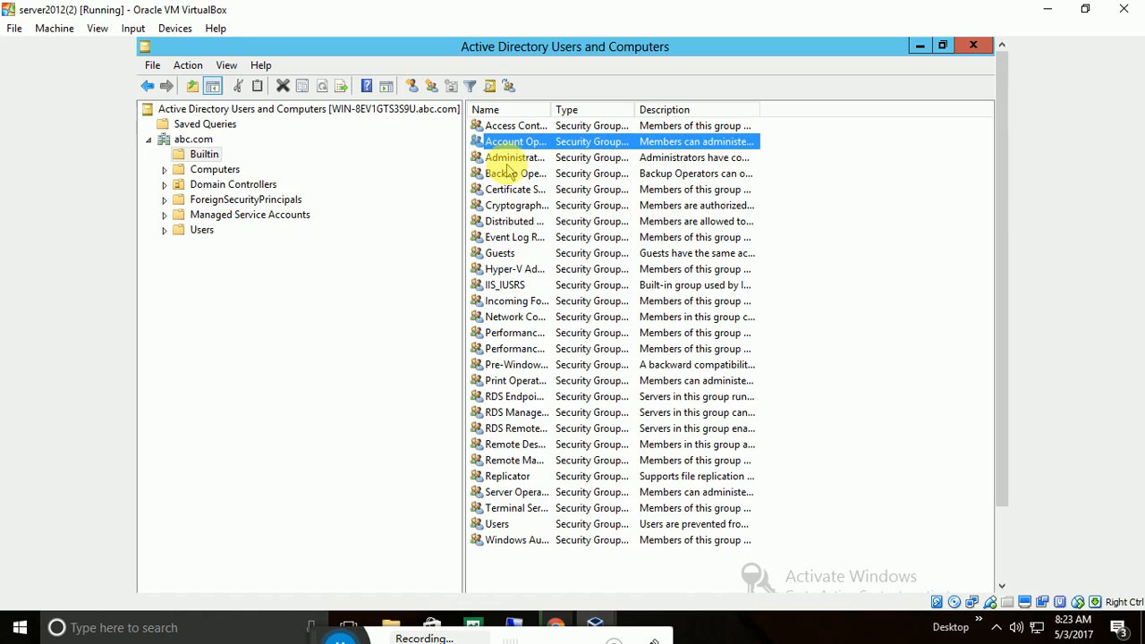
click(510, 123)
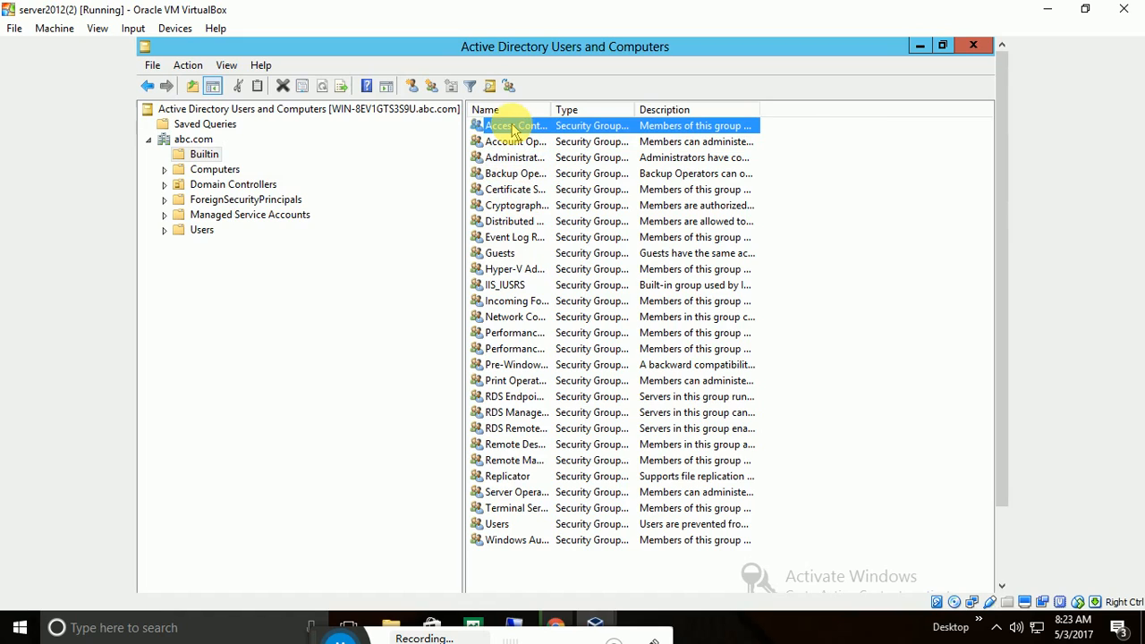
click(514, 143)
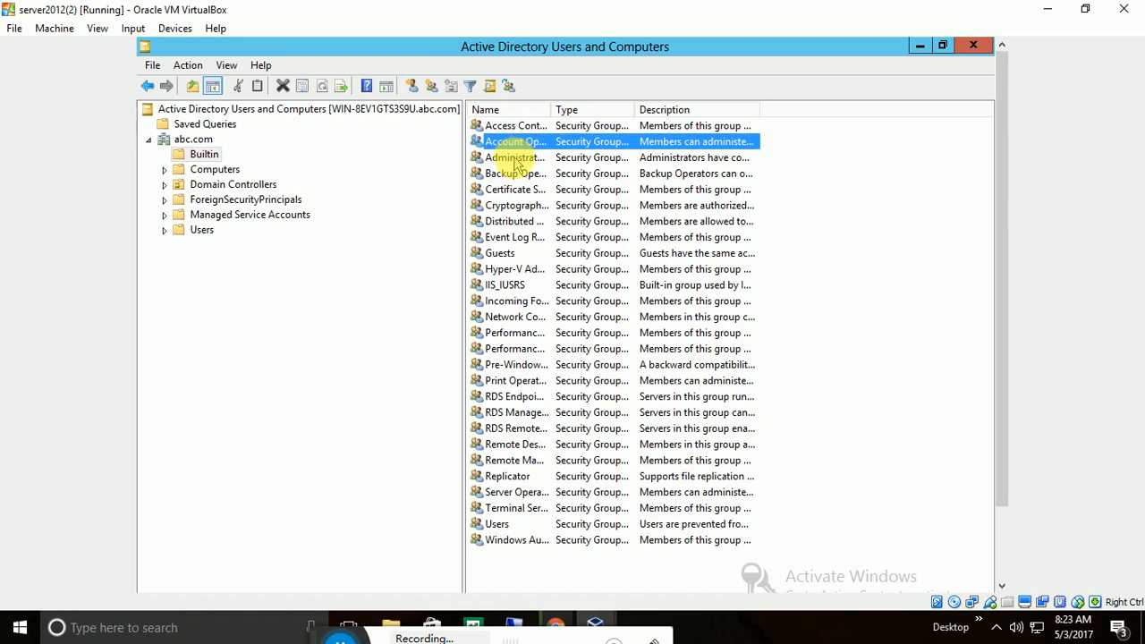
click(516, 159)
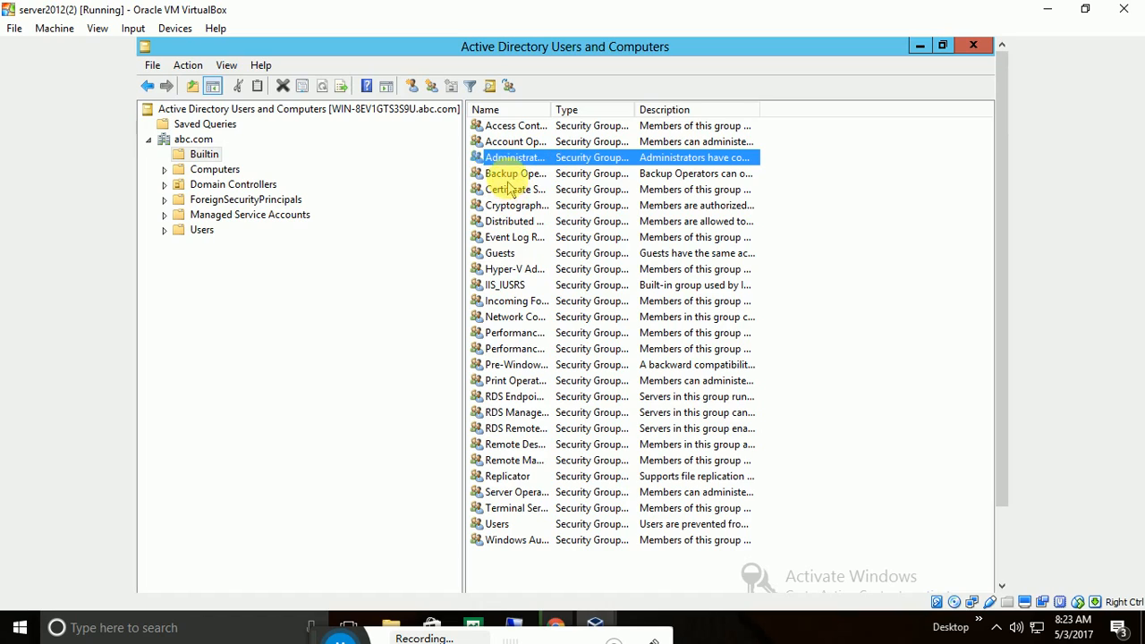
click(520, 176)
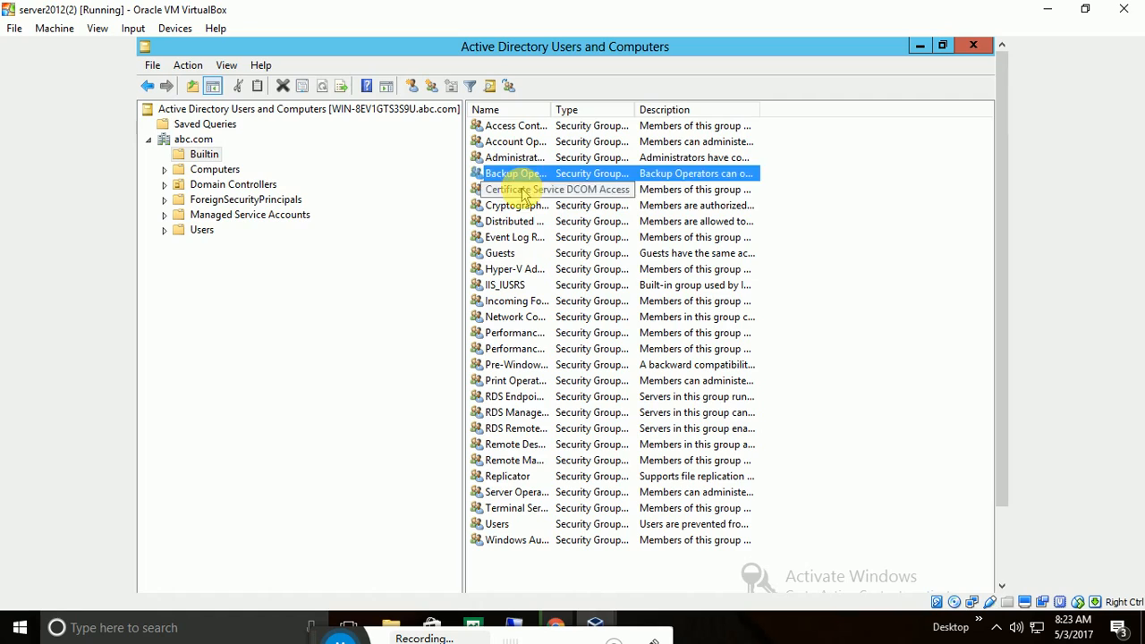
click(522, 190)
click(513, 207)
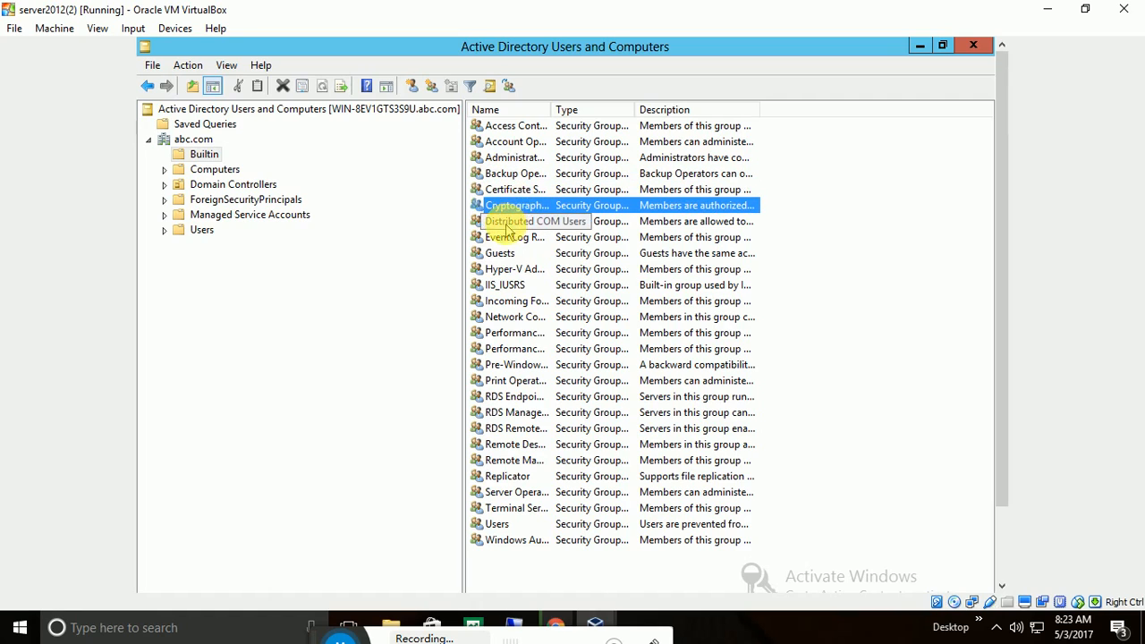
click(512, 222)
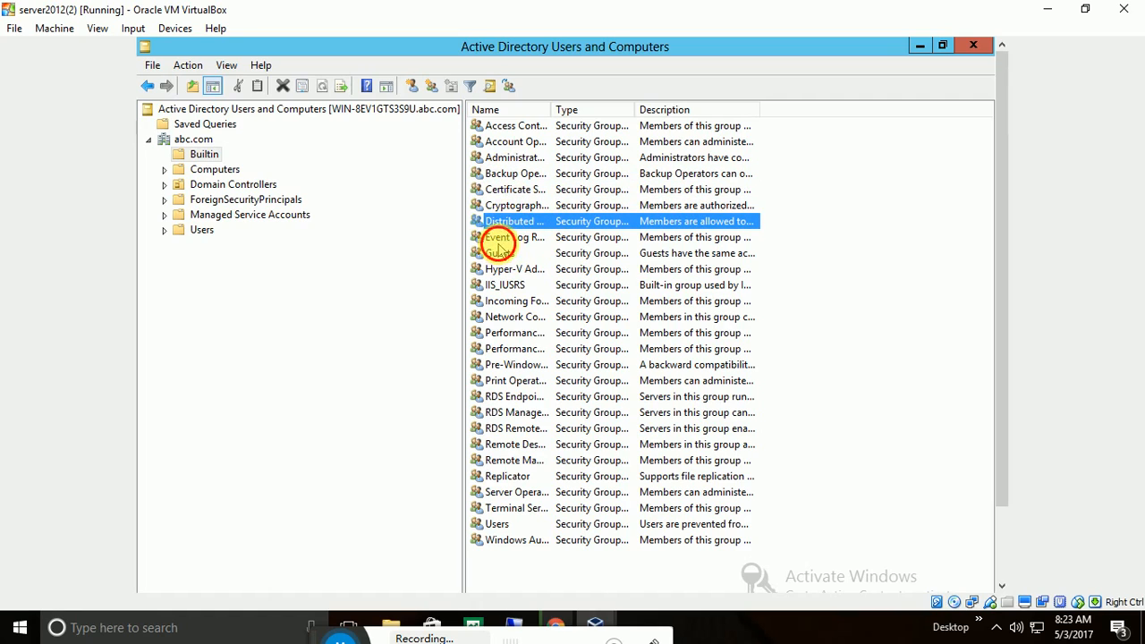
click(507, 237)
click(501, 255)
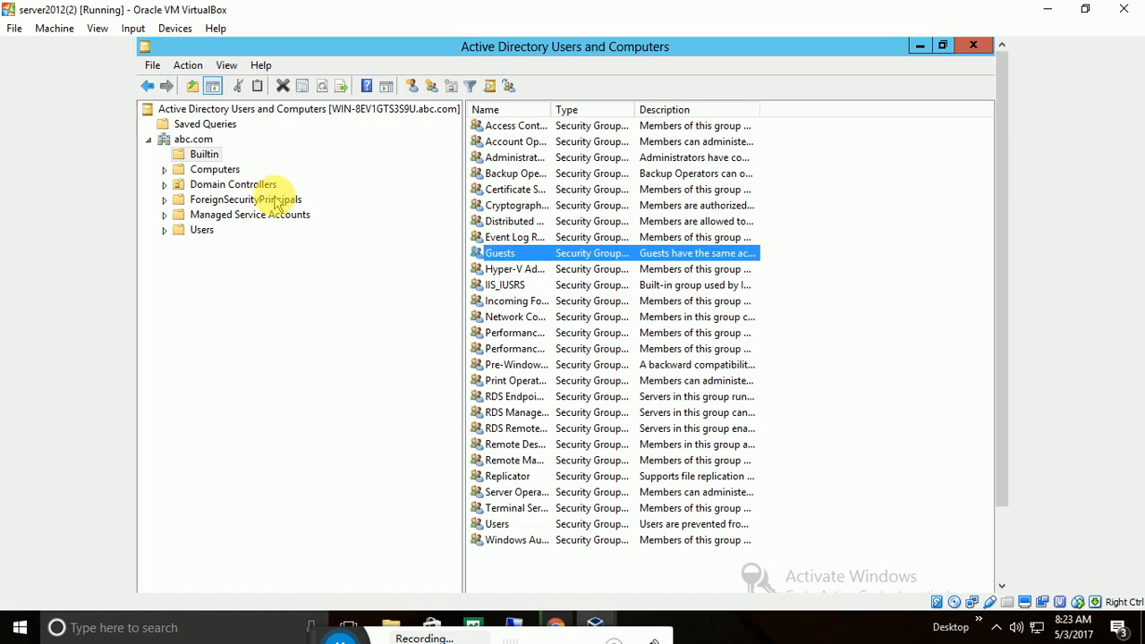
View the contents of the Computers, Domain Controllers, ForeignSecurityPrincipals and Managed Service Accounts containers.
click(213, 176)
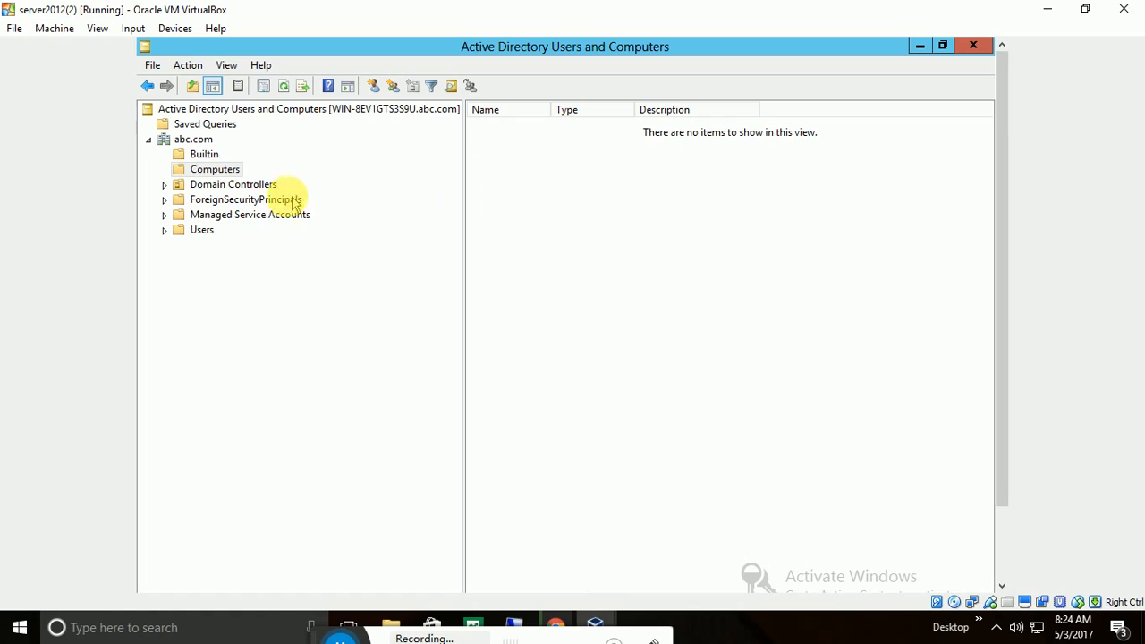
click(222, 186)
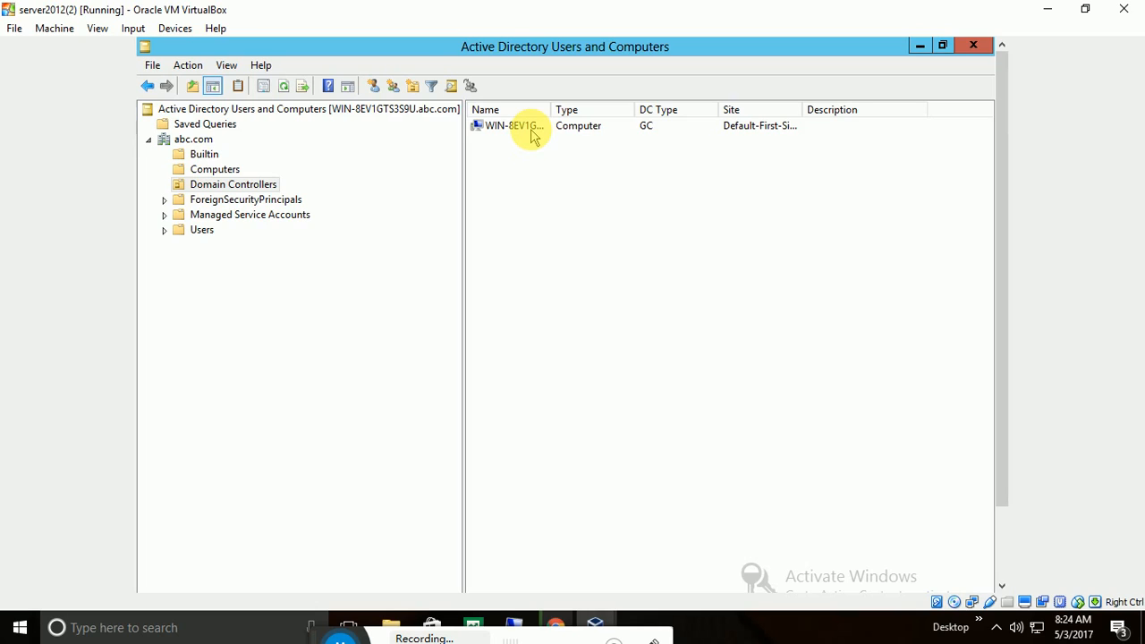
click(278, 205)
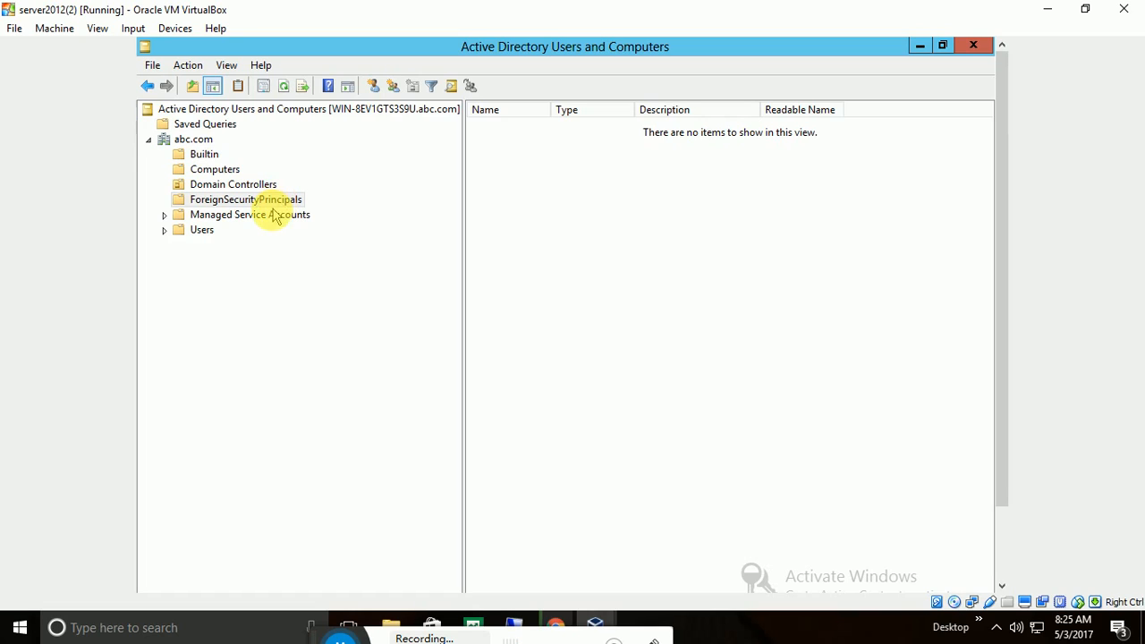
click(269, 219)
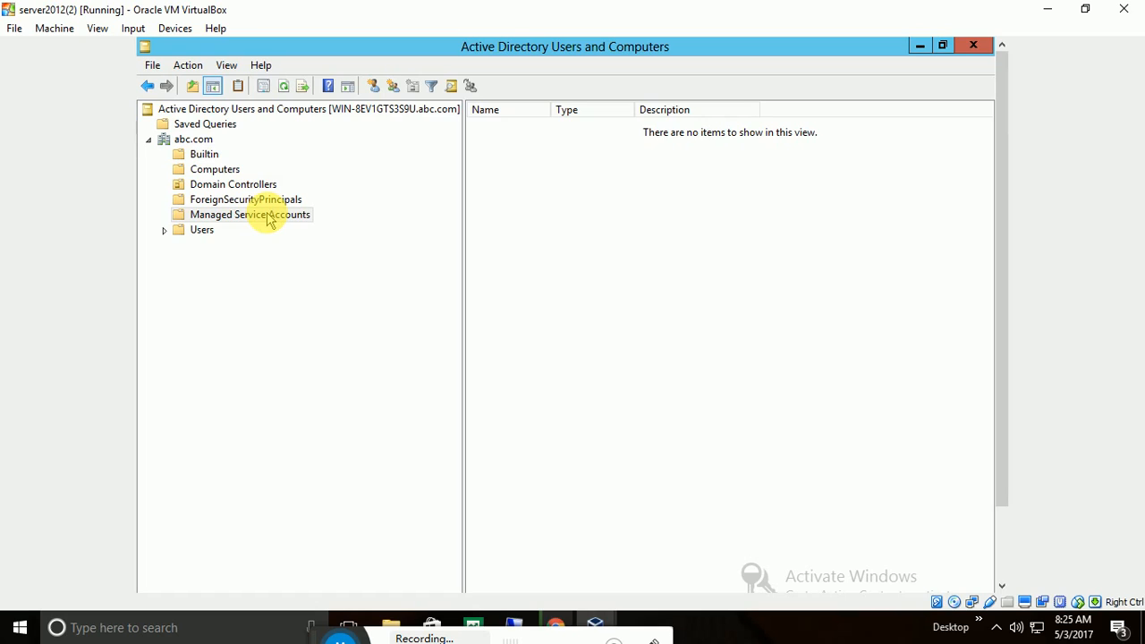
Open the Users container and inspect the built-in Administrator account.
click(200, 232)
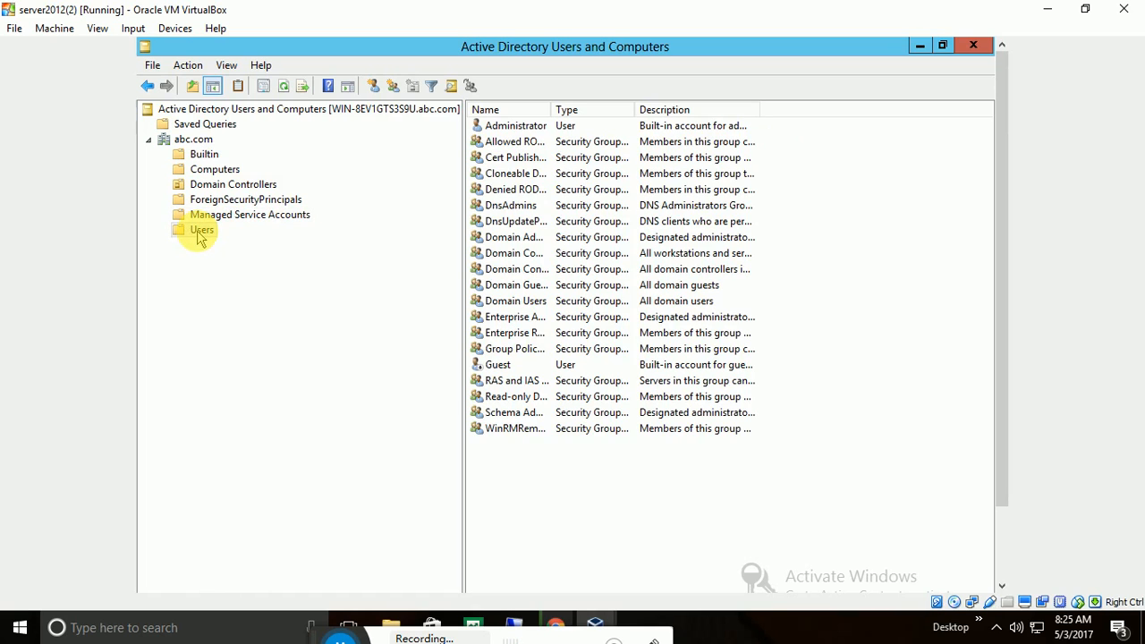
click(497, 127)
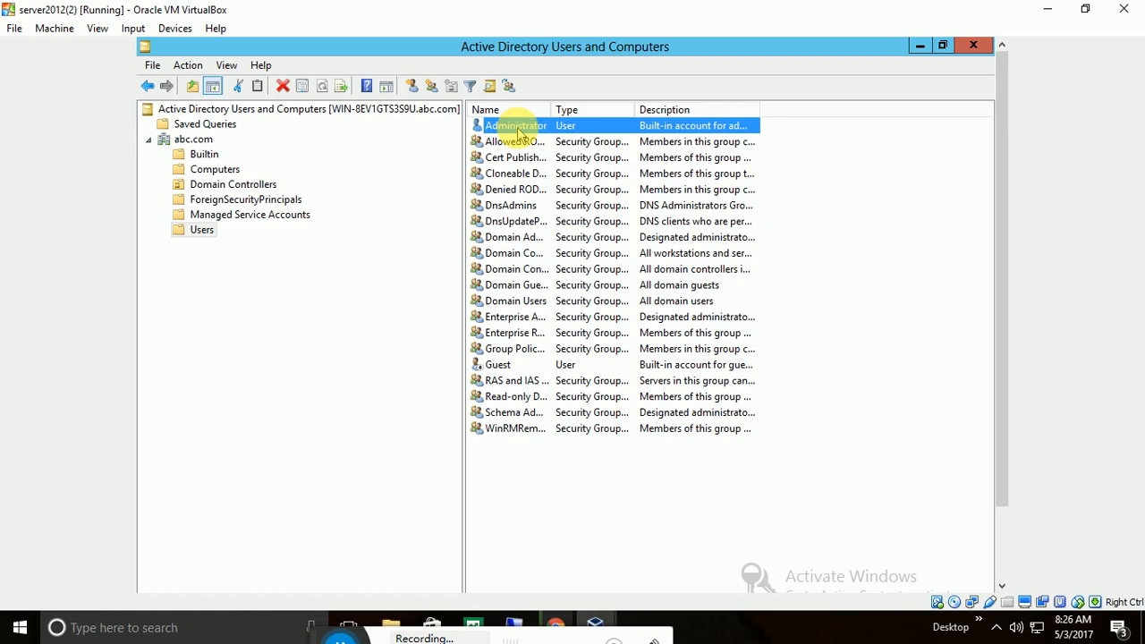
double_click(516, 127)
click(720, 126)
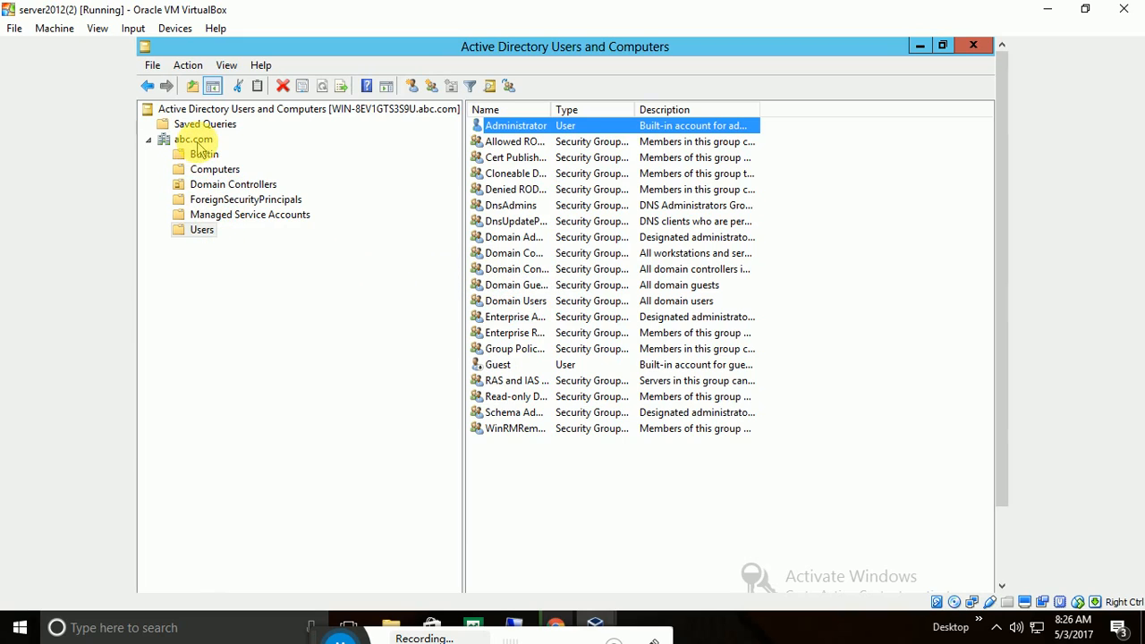
click(193, 142)
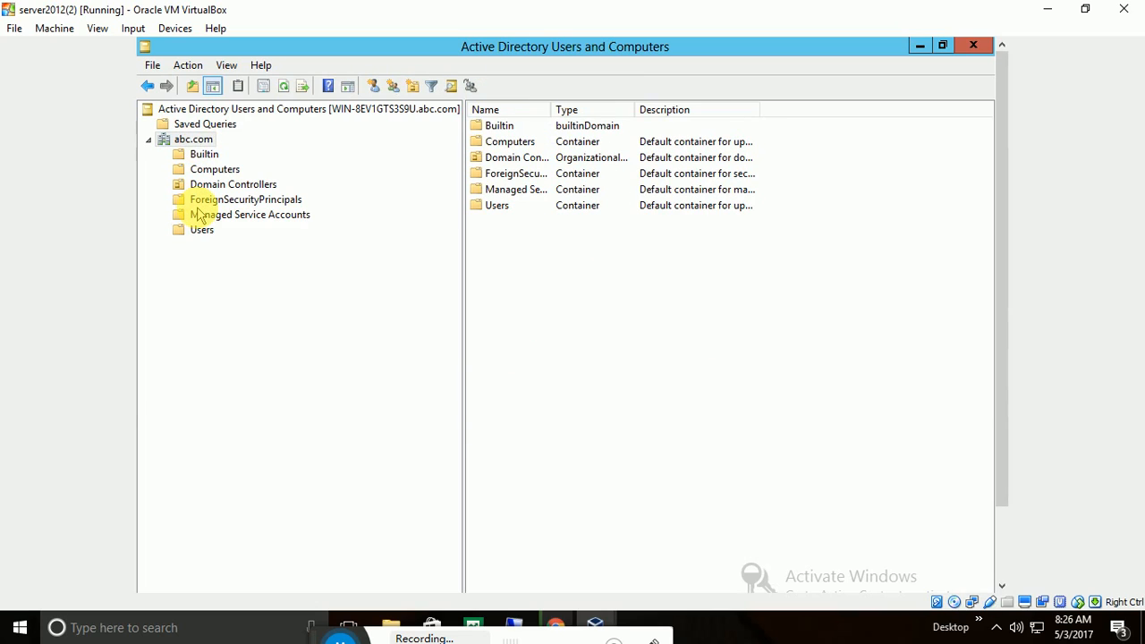
click(202, 234)
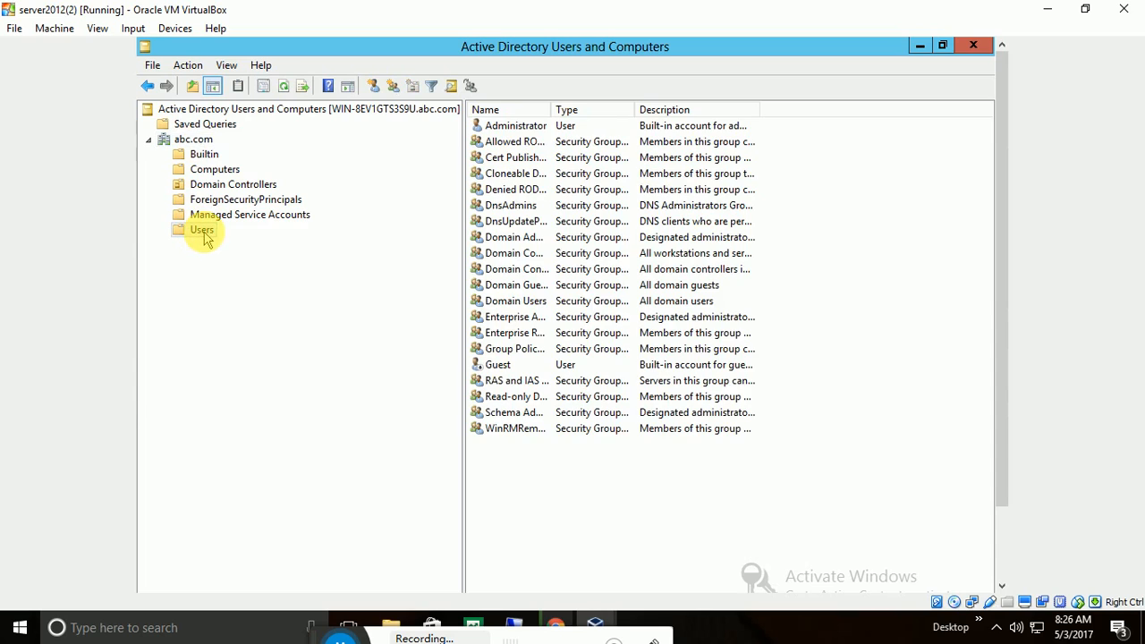
right_click(205, 140)
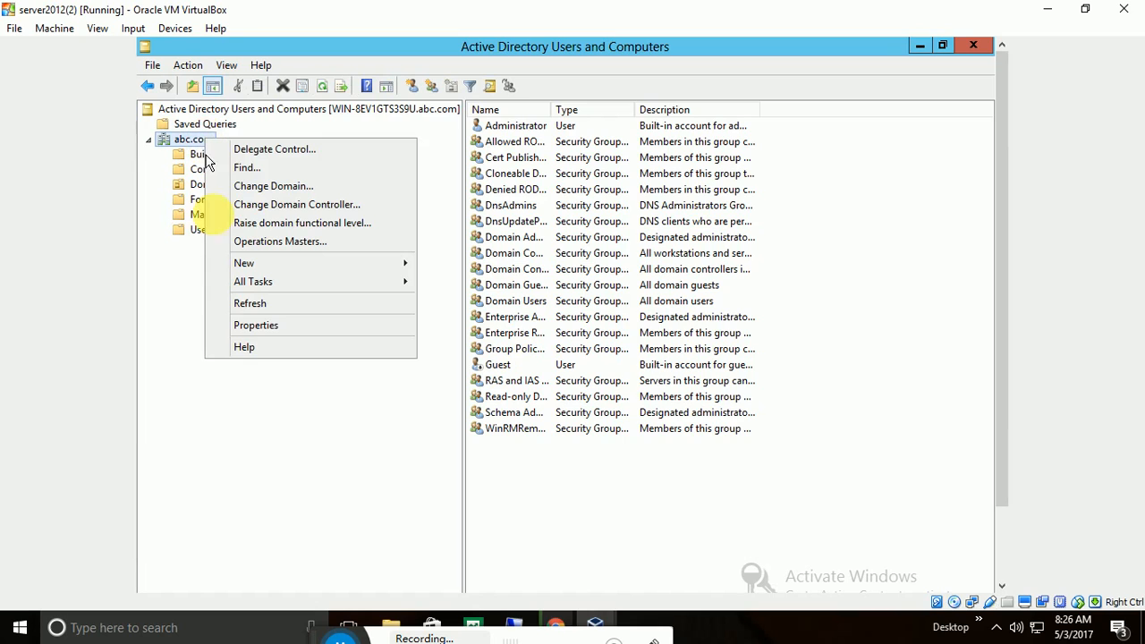
click(288, 421)
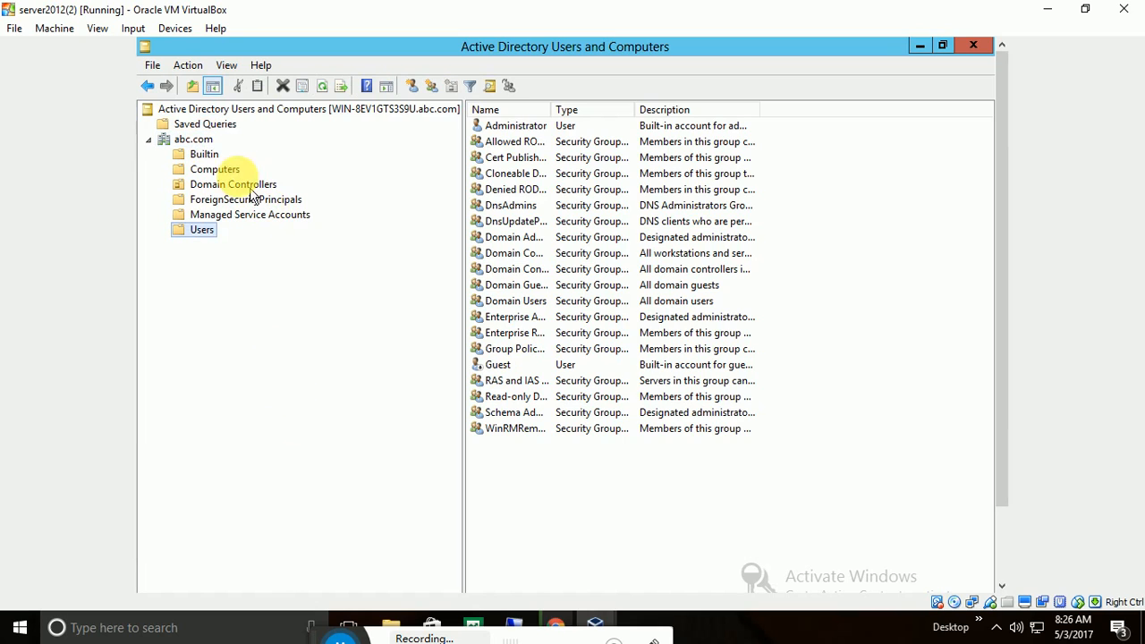
right_click(201, 141)
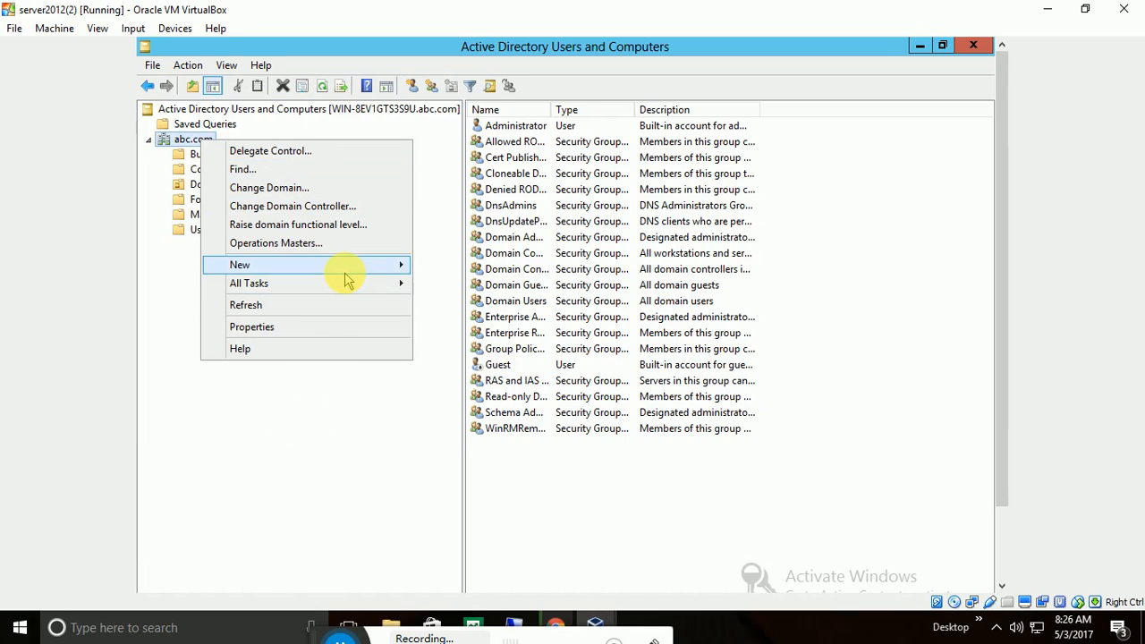
mouse_move(346, 270)
click(365, 426)
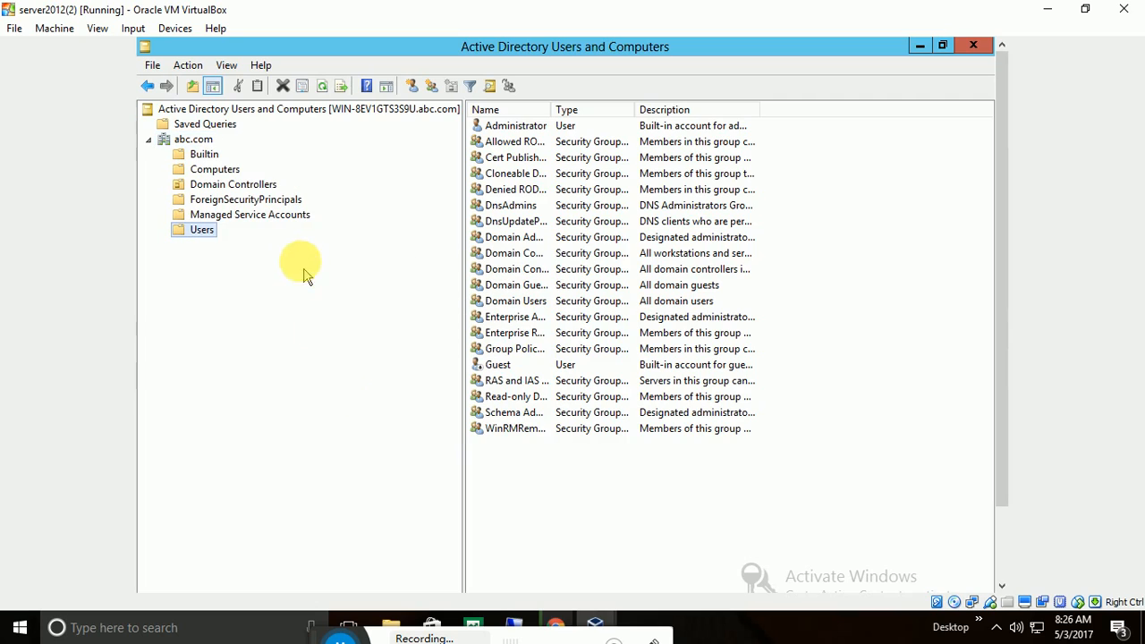
Start a new user in the Users container and enter the user's first name, initials and last name.
right_click(205, 237)
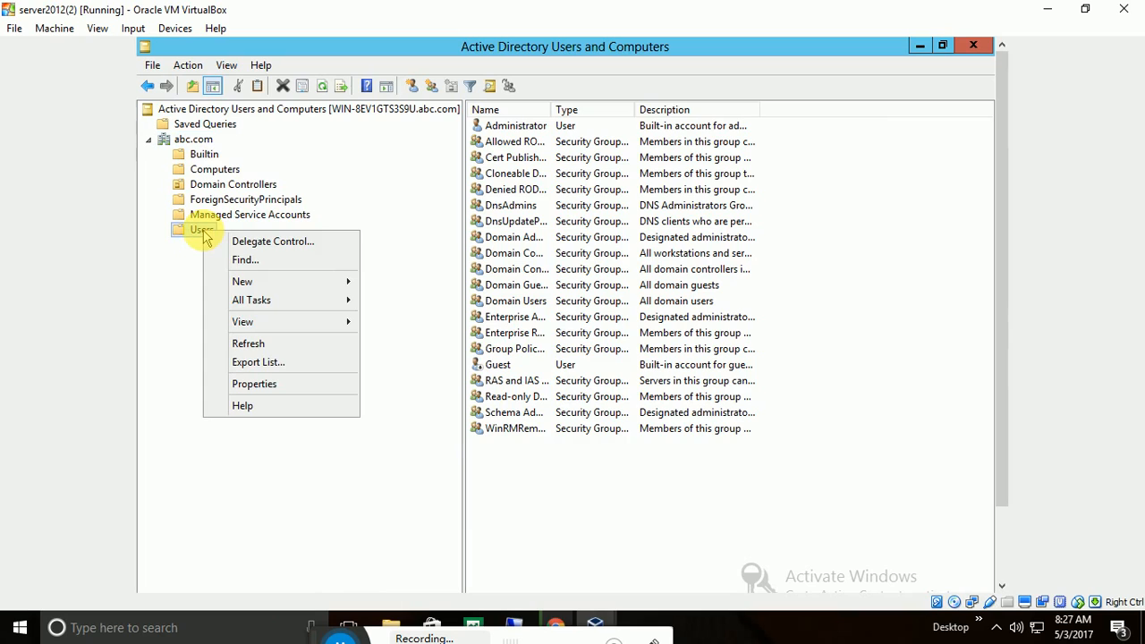
mouse_move(283, 288)
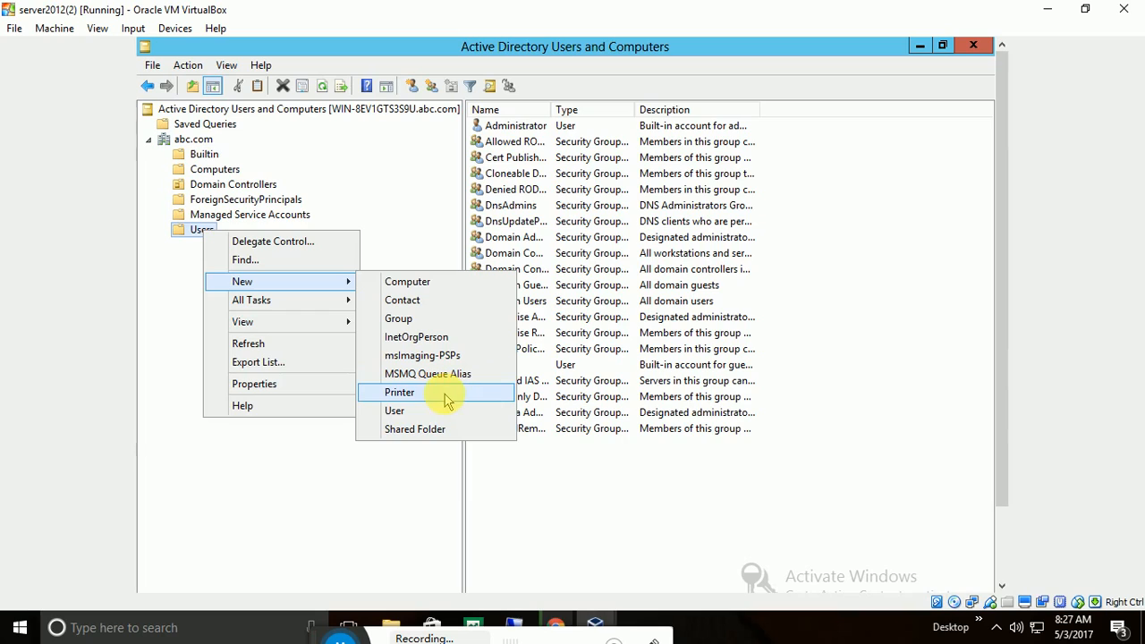
click(403, 411)
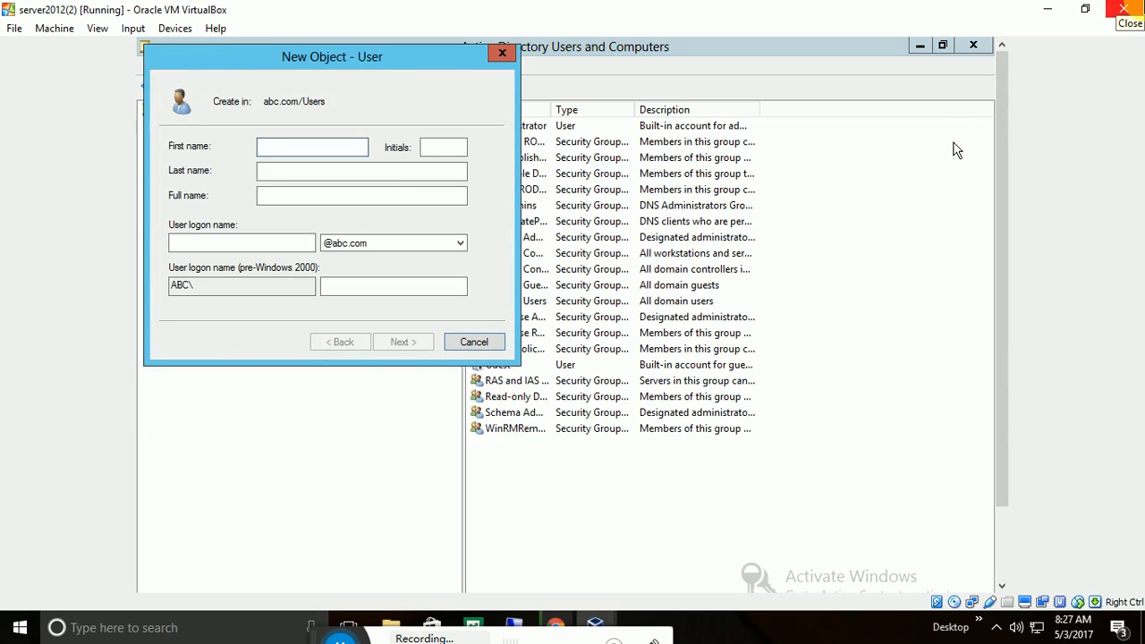
text(john)
key(Tab)
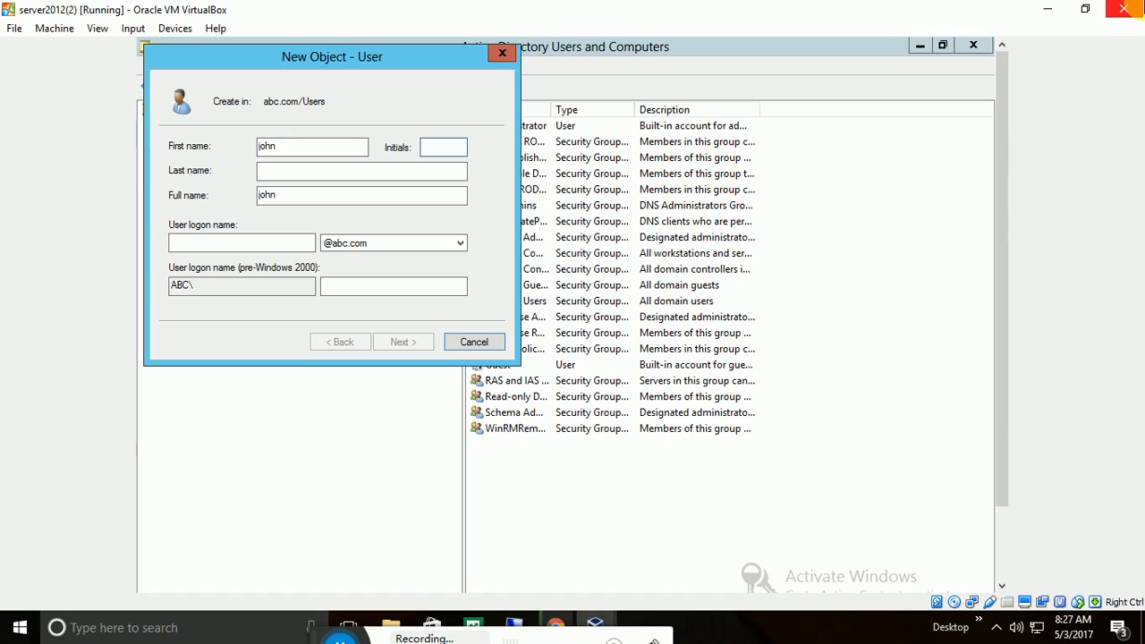
text(mr.)
key(Tab)
text(don)
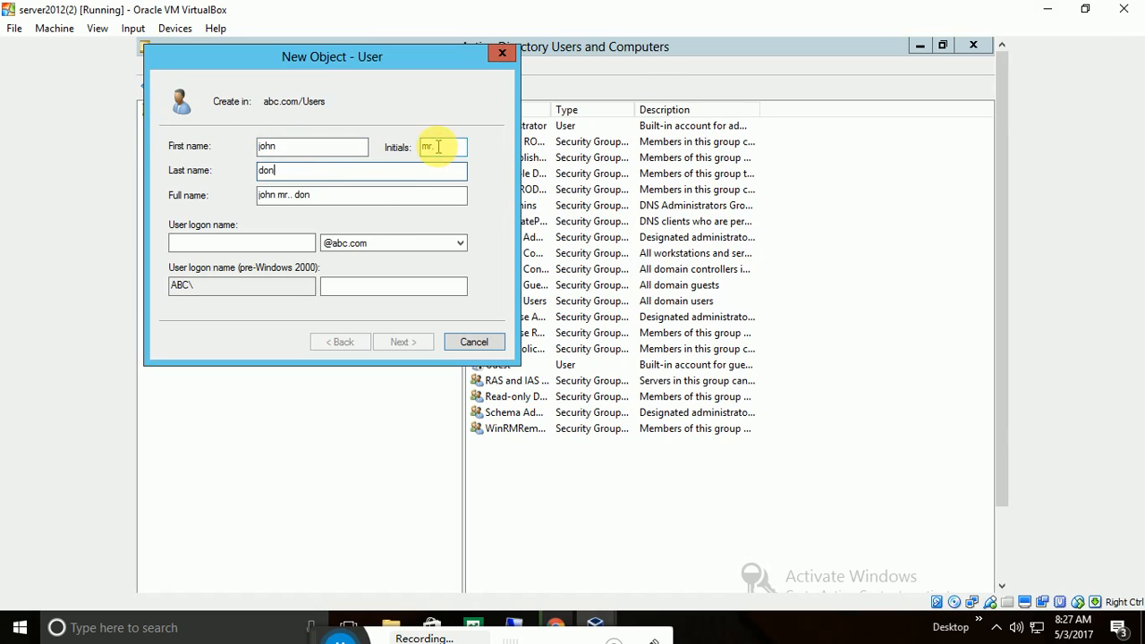
click(262, 241)
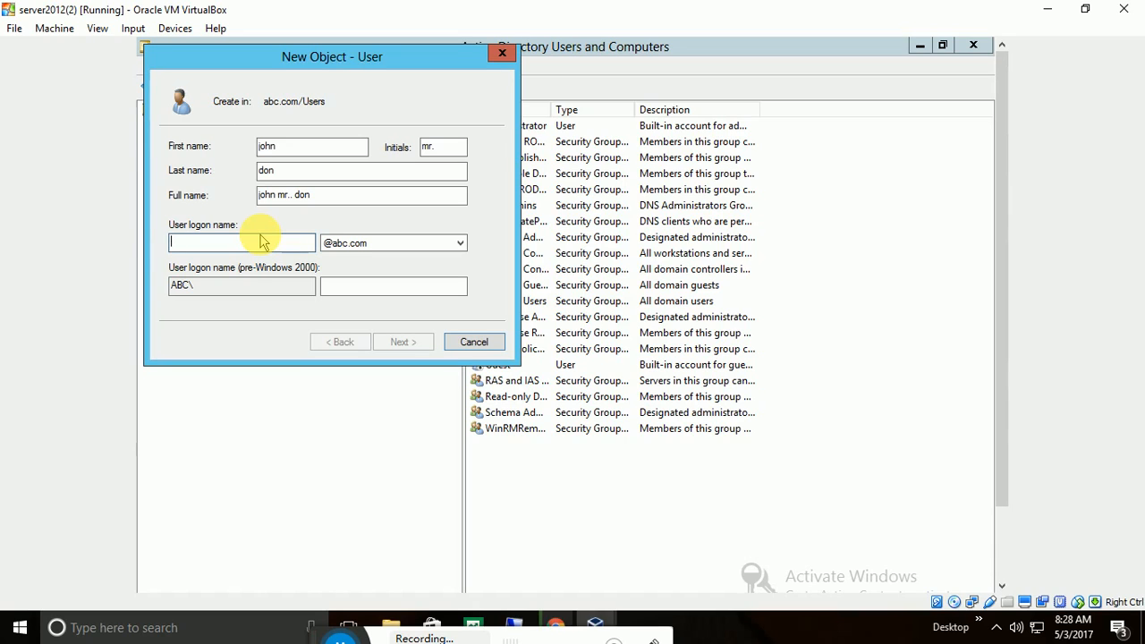
text(don)
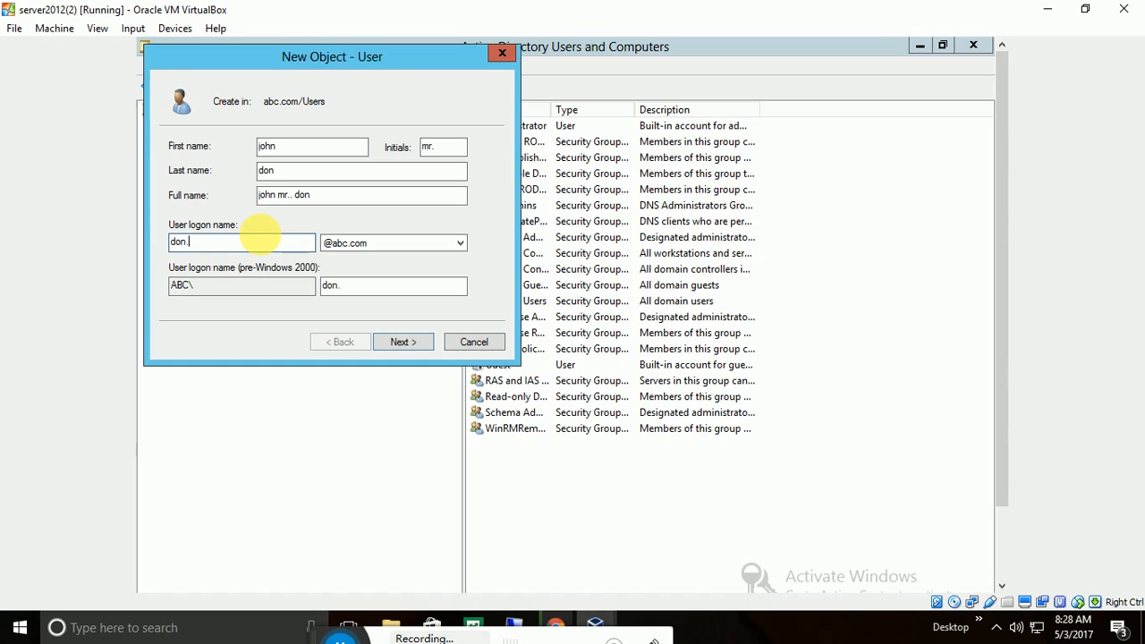
text(.john)
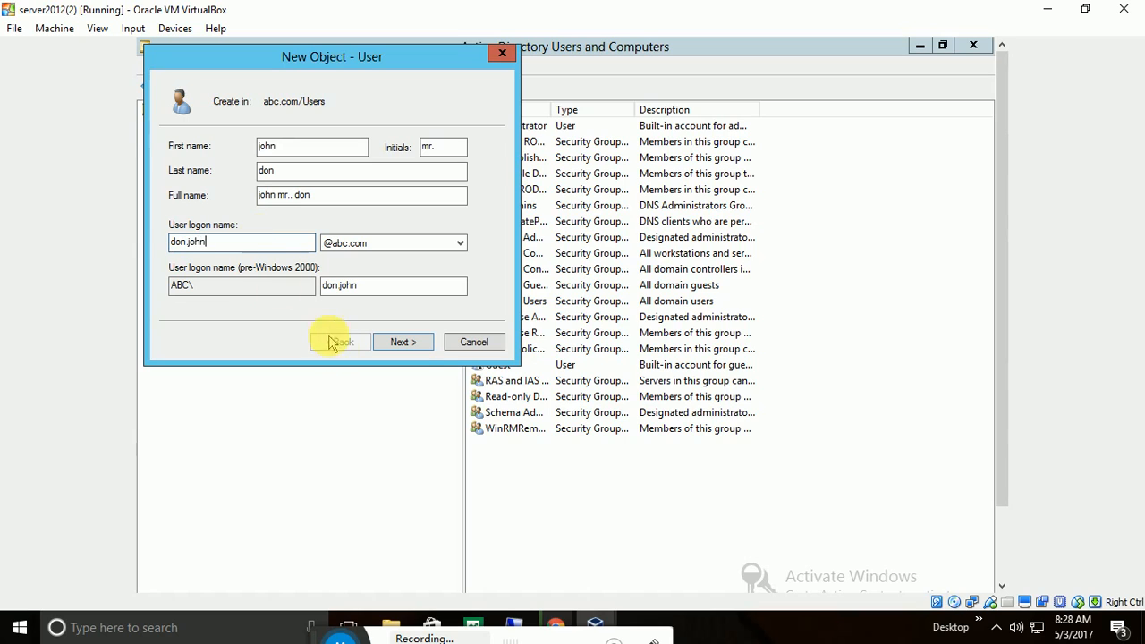
click(403, 343)
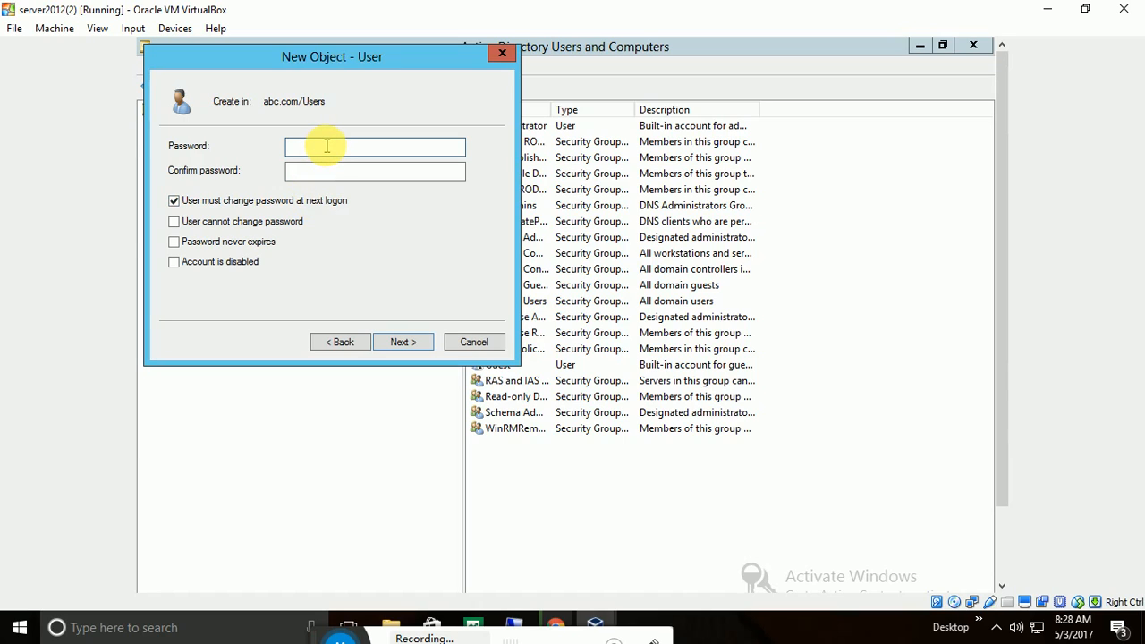
Enter and confirm the new user's account password.
text(•••••••••••)
key(Tab)
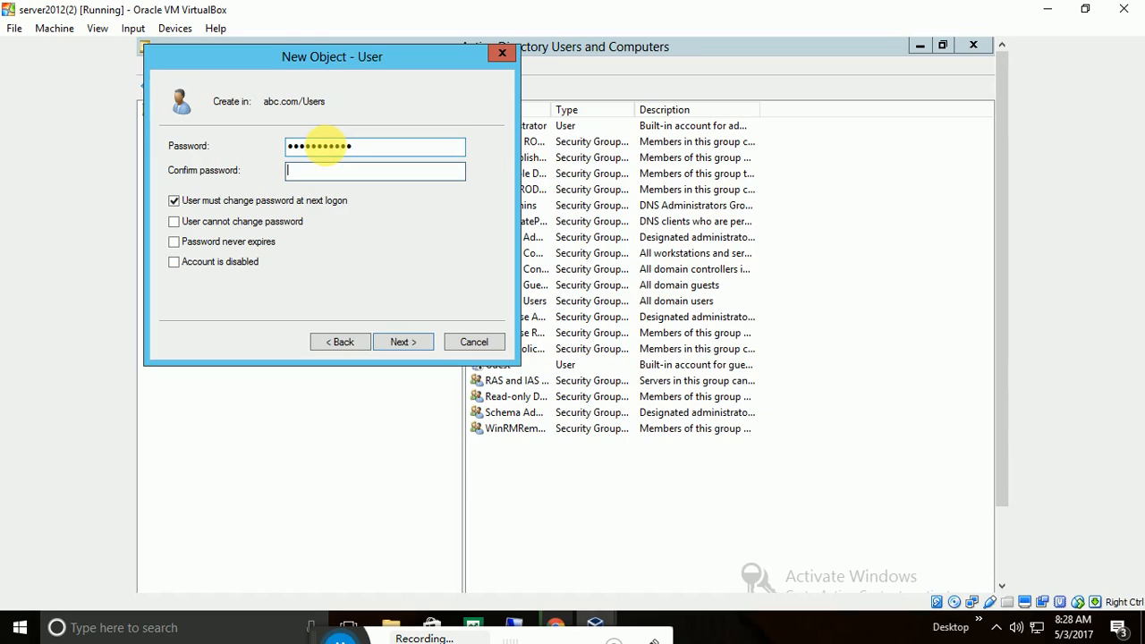
text(•••••••••••)
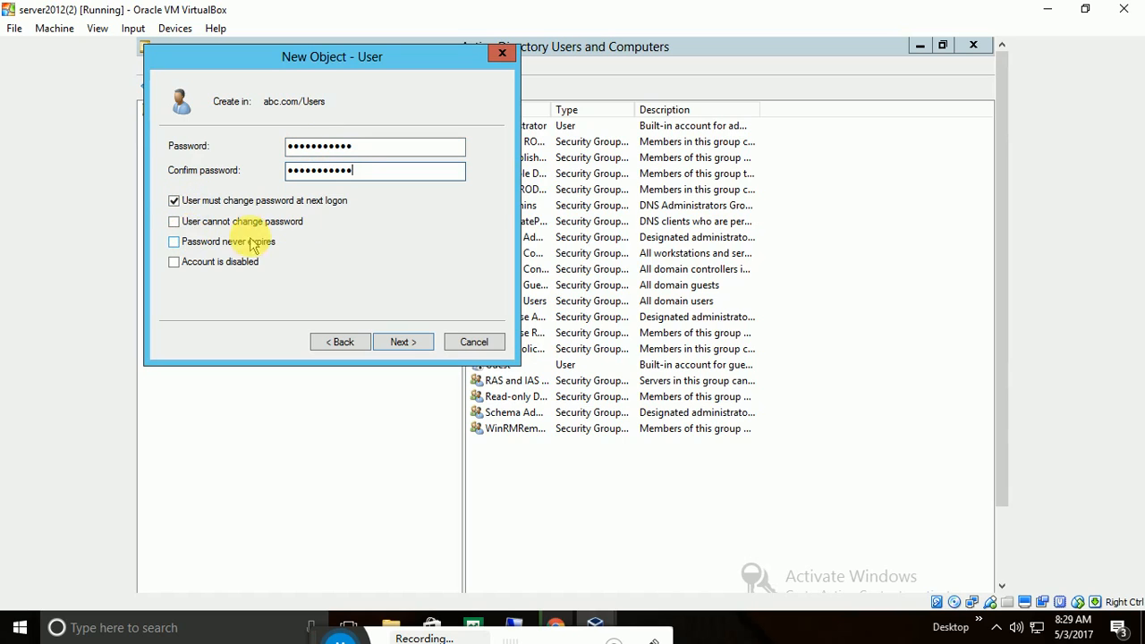
Try the cannot-change-password, password-never-expires and account-disabled options, restoring the mandatory password change at next logon.
click(177, 203)
click(177, 223)
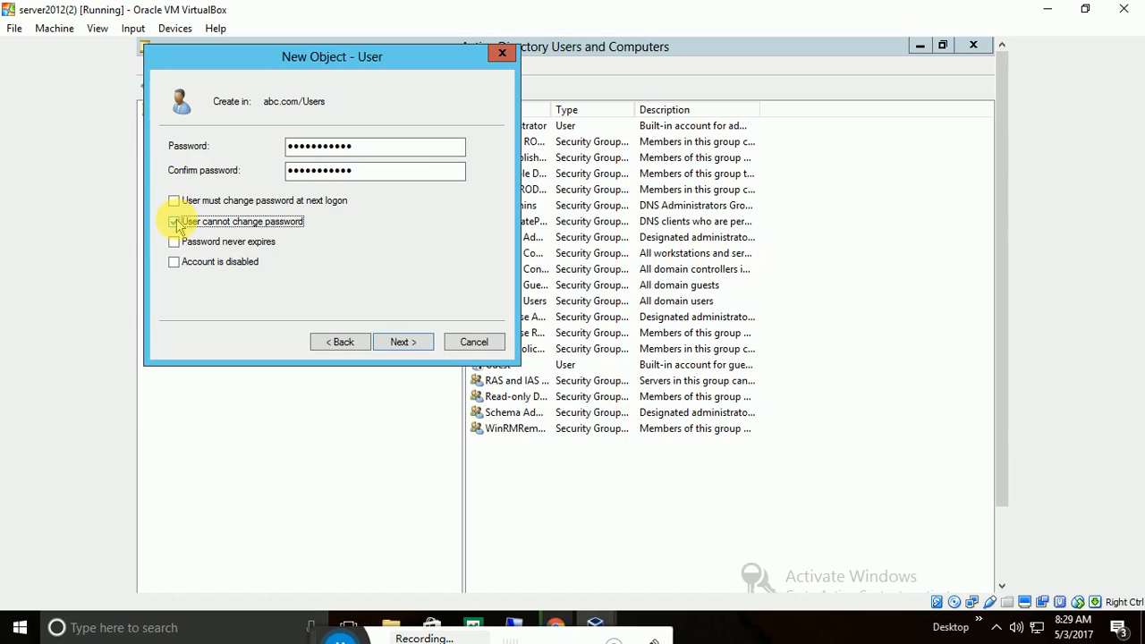
click(176, 223)
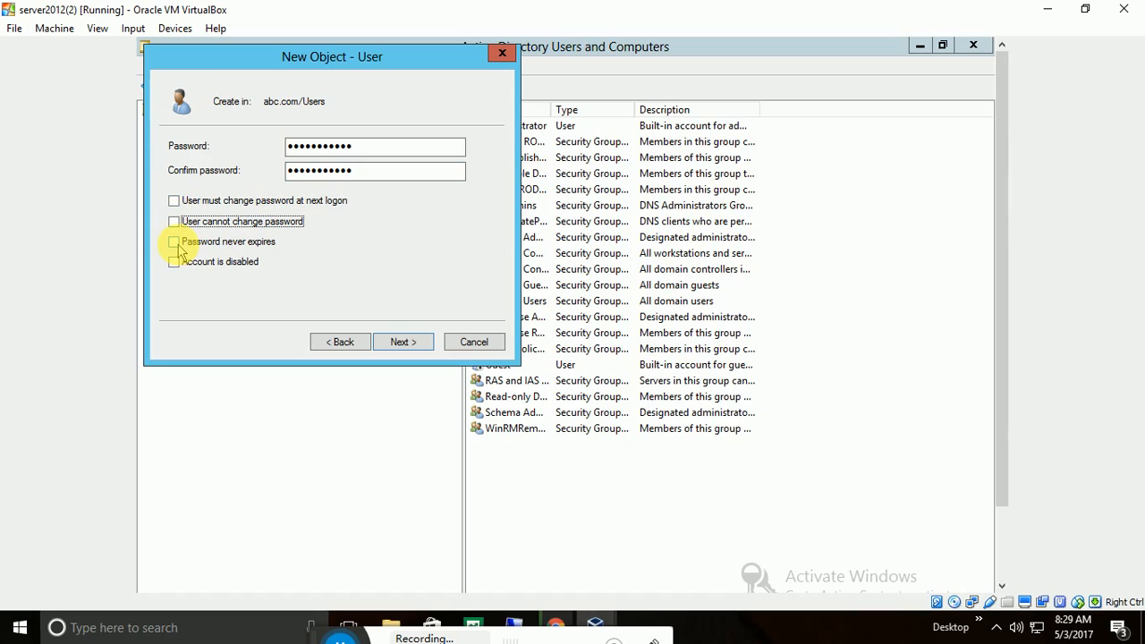
click(176, 242)
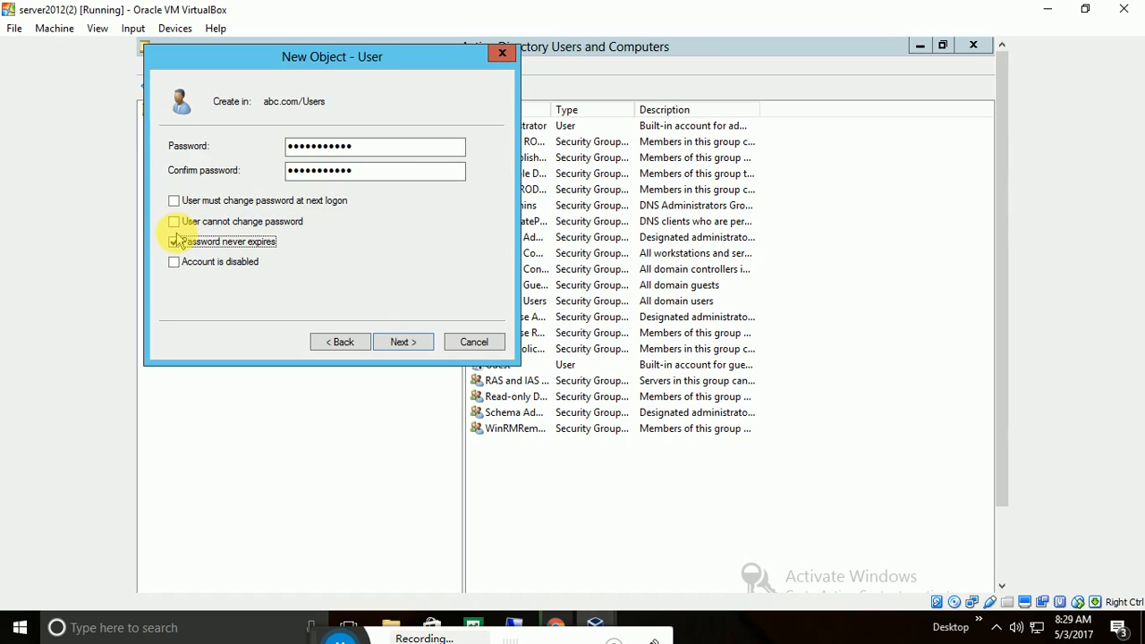
click(175, 242)
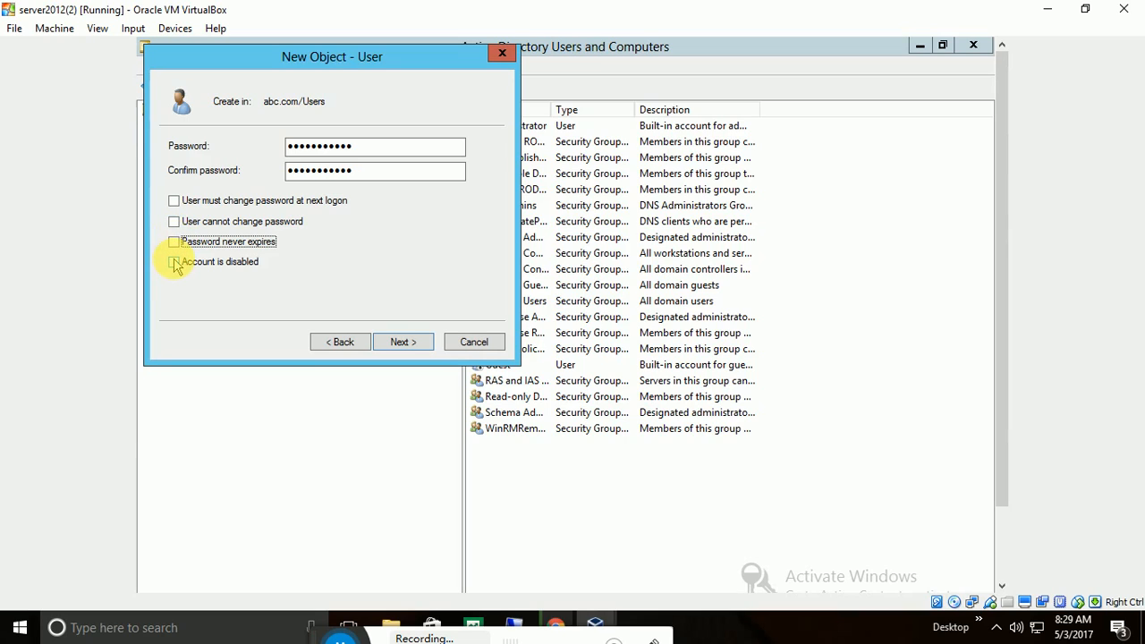
click(176, 262)
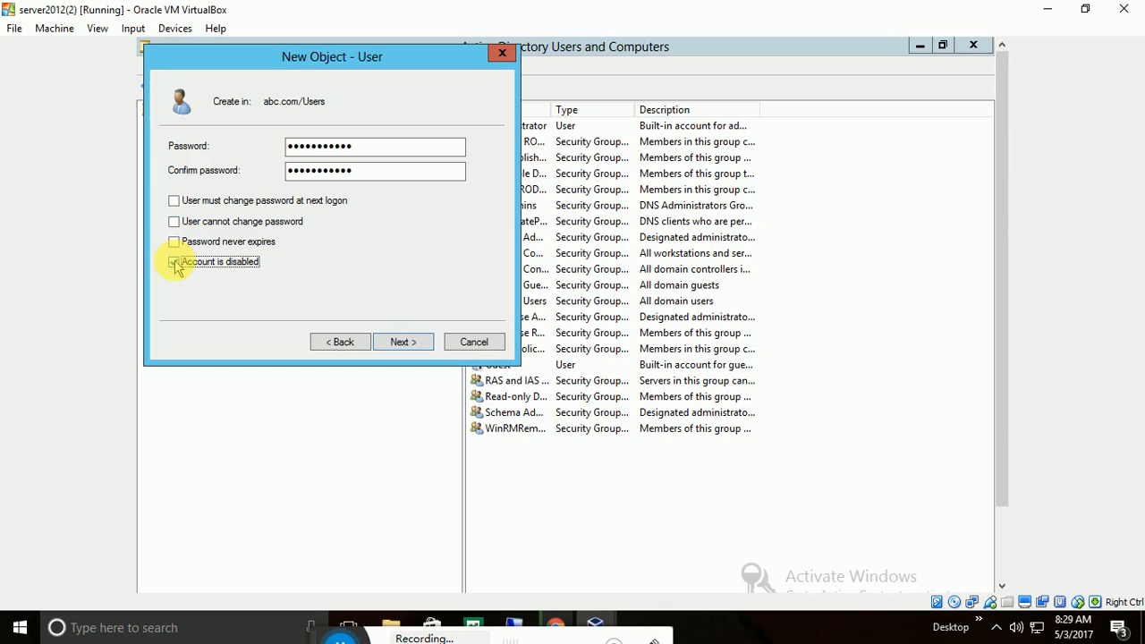
click(174, 201)
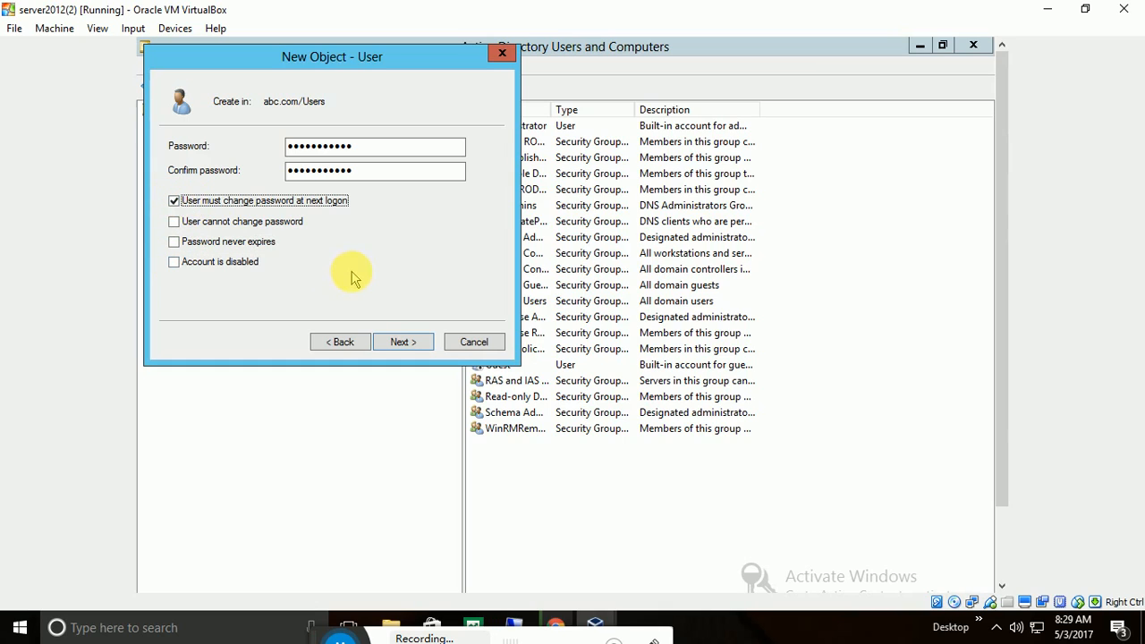
Finish creating the user account and select it in the Users container.
click(397, 341)
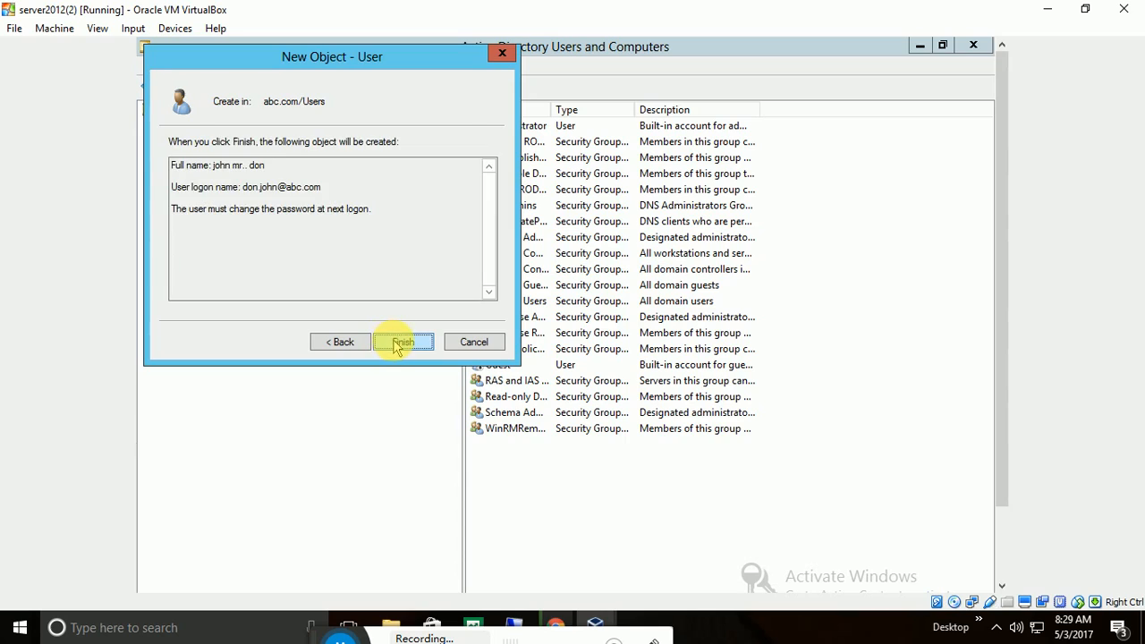
click(398, 342)
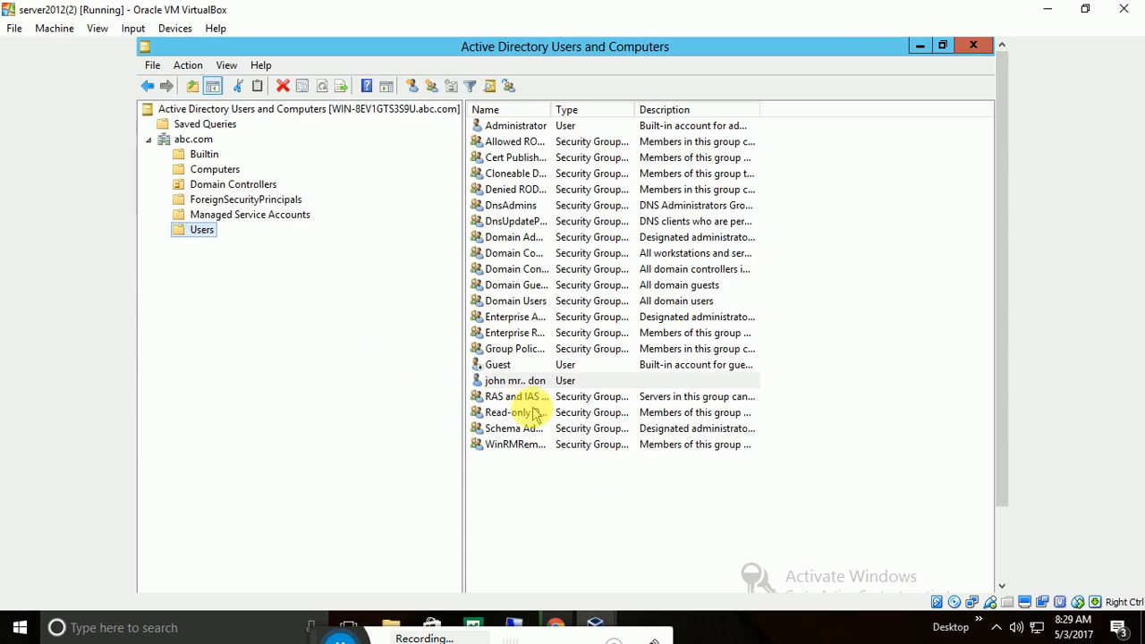
click(496, 387)
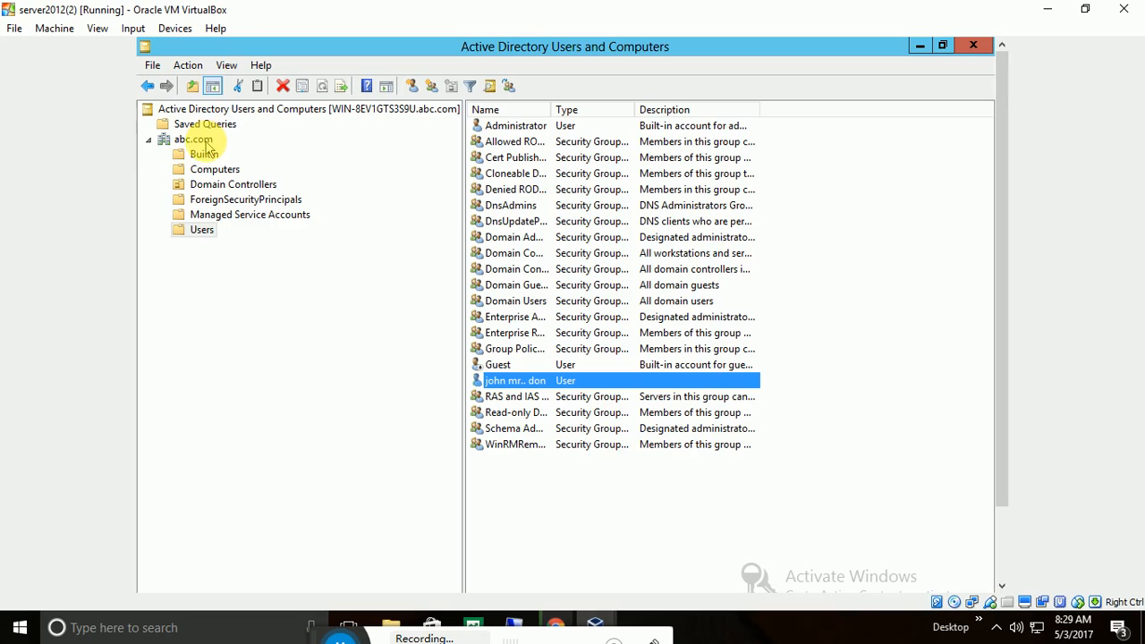
Create a group named hr in the Users container with Global scope and Security type.
right_click(205, 236)
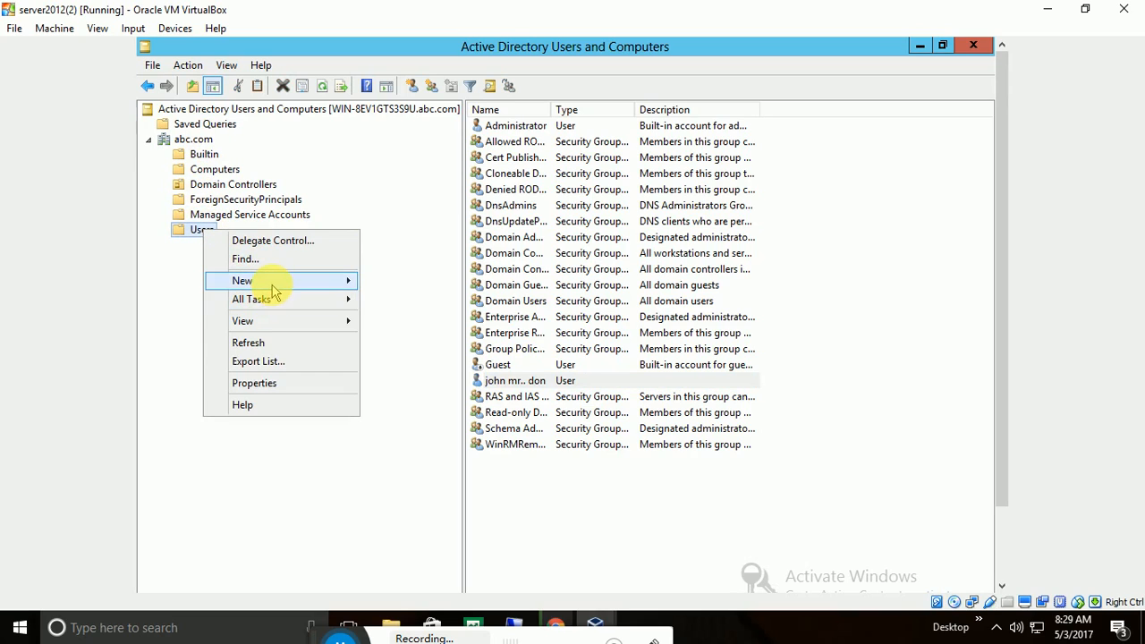
mouse_move(271, 284)
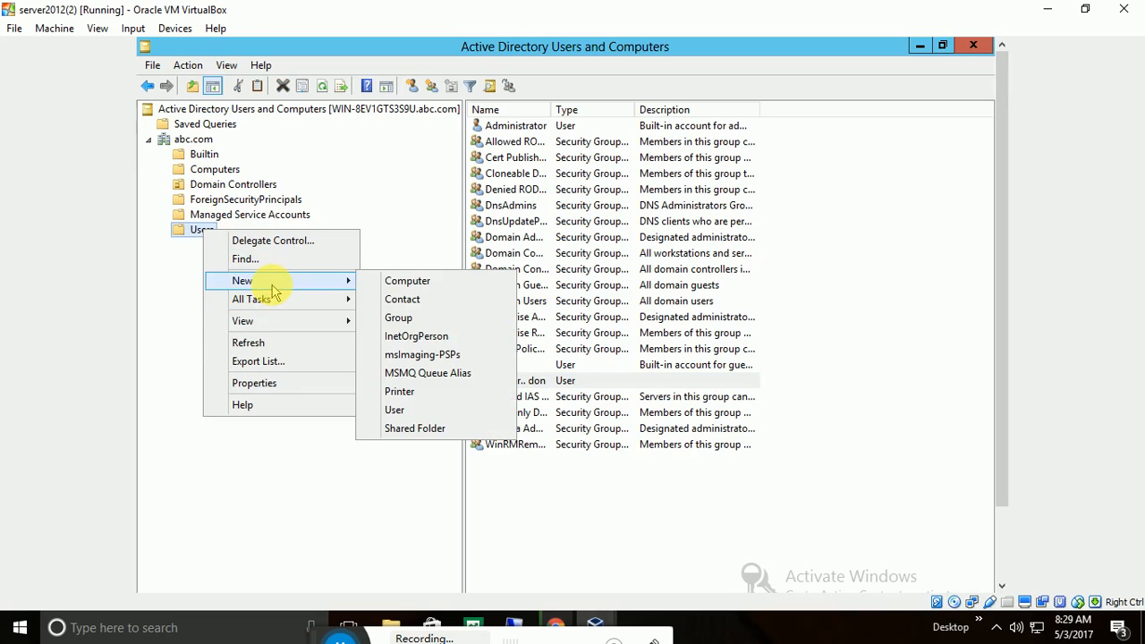
click(398, 320)
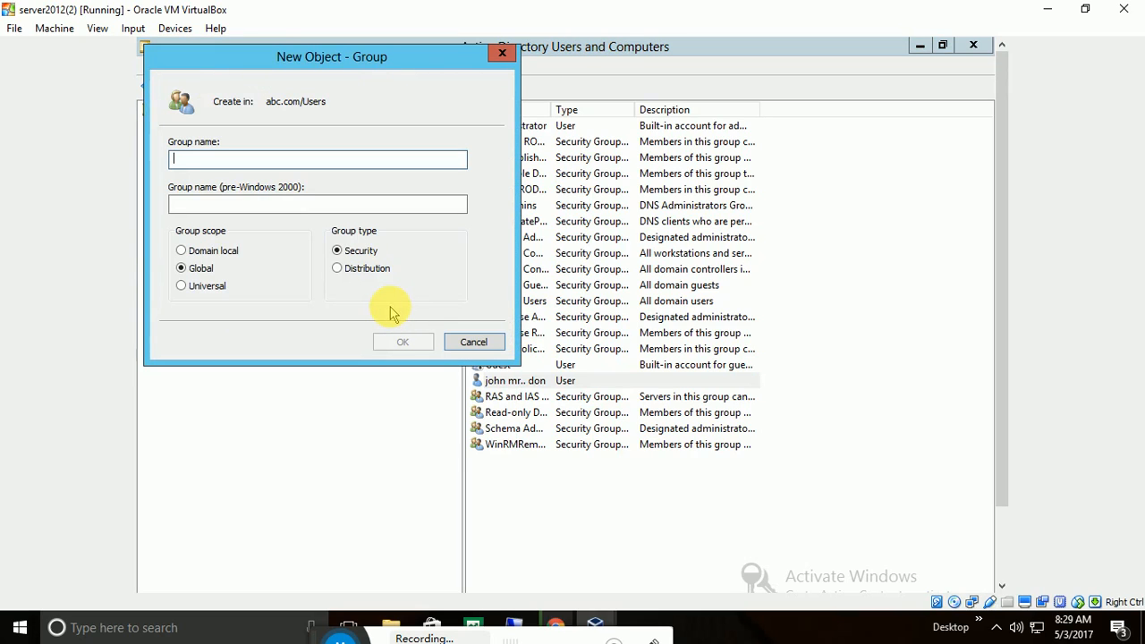
text(hr)
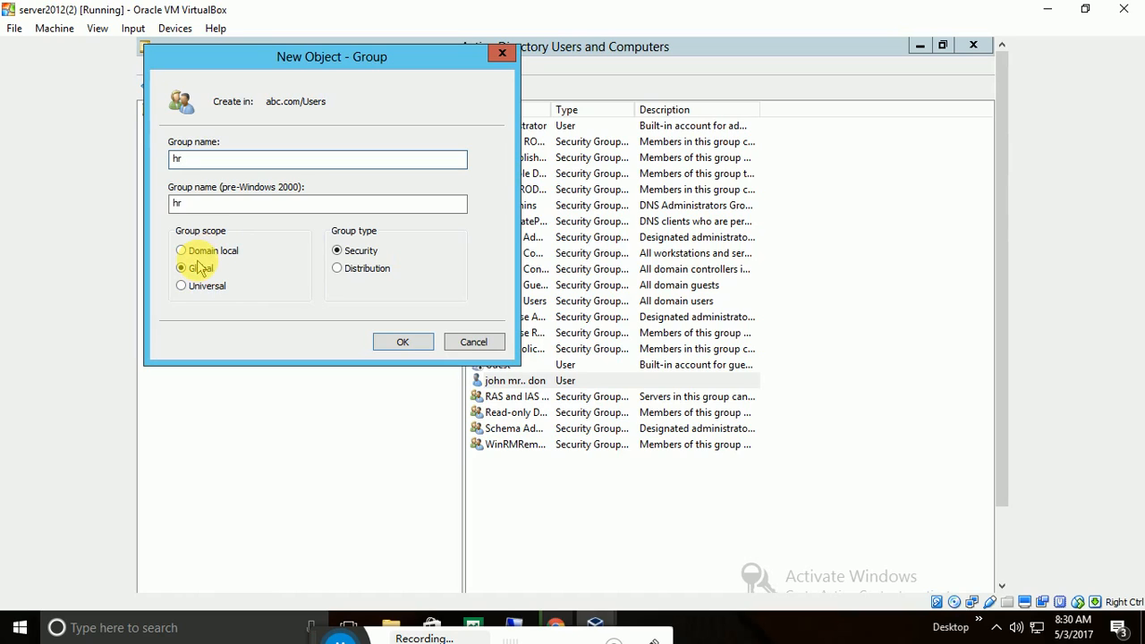
click(400, 344)
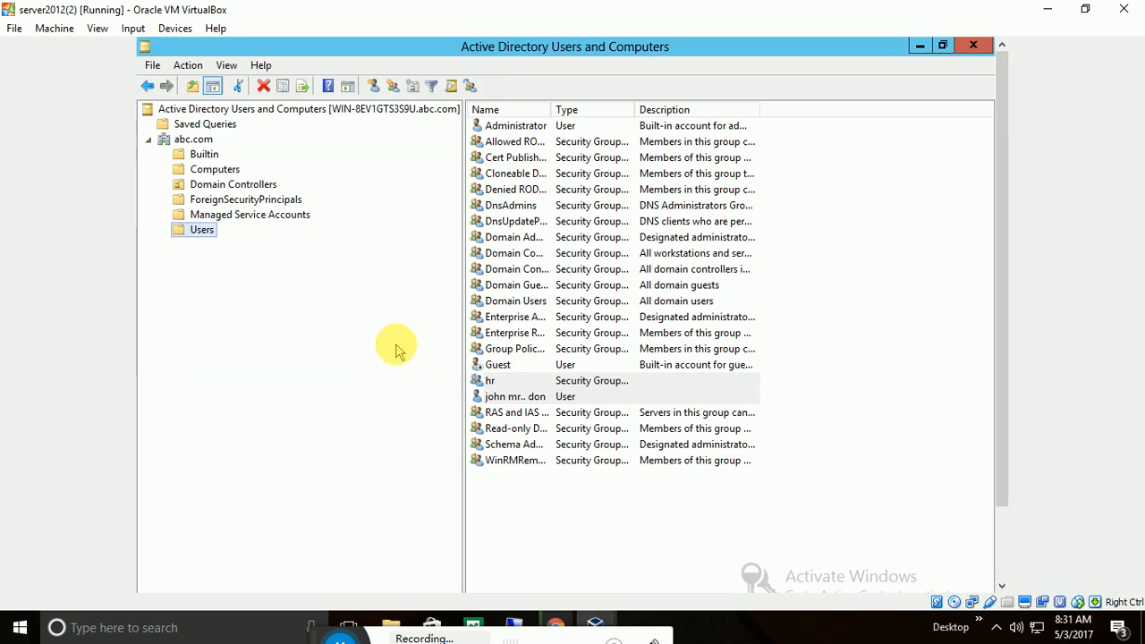
Add the newly created user as a member of the hr group and apply the change.
click(477, 383)
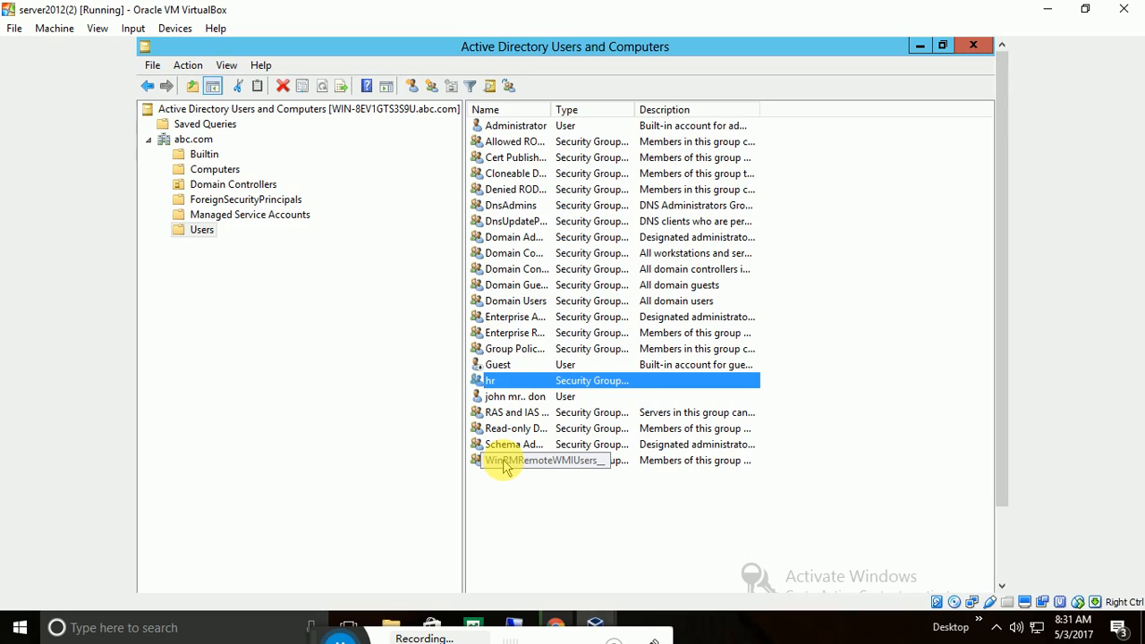
click(503, 493)
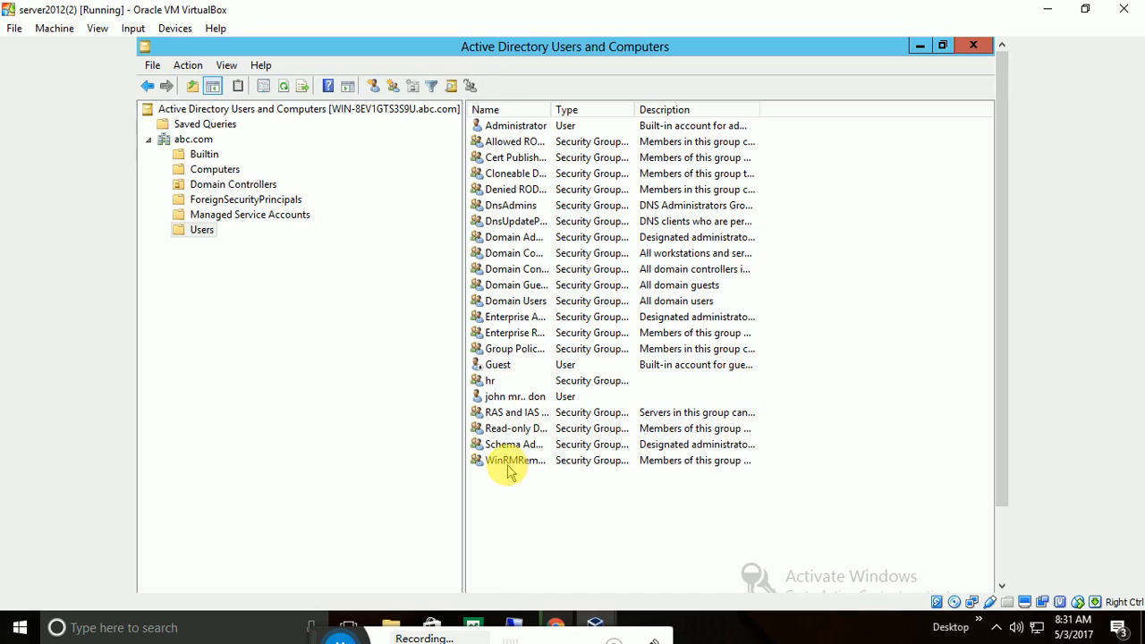
double_click(483, 382)
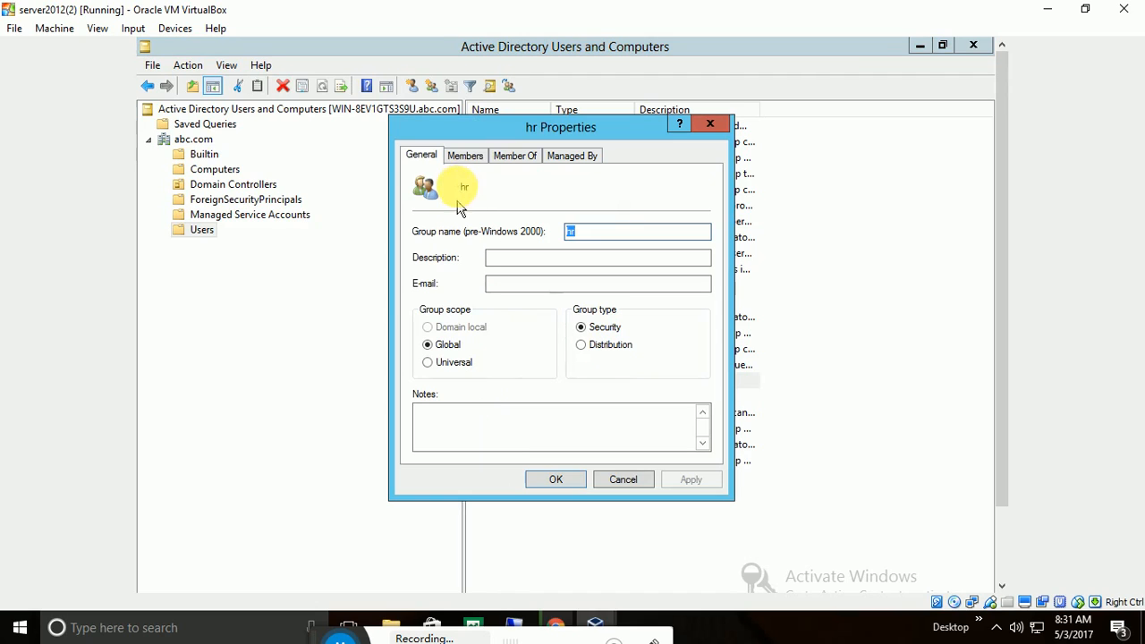
click(469, 158)
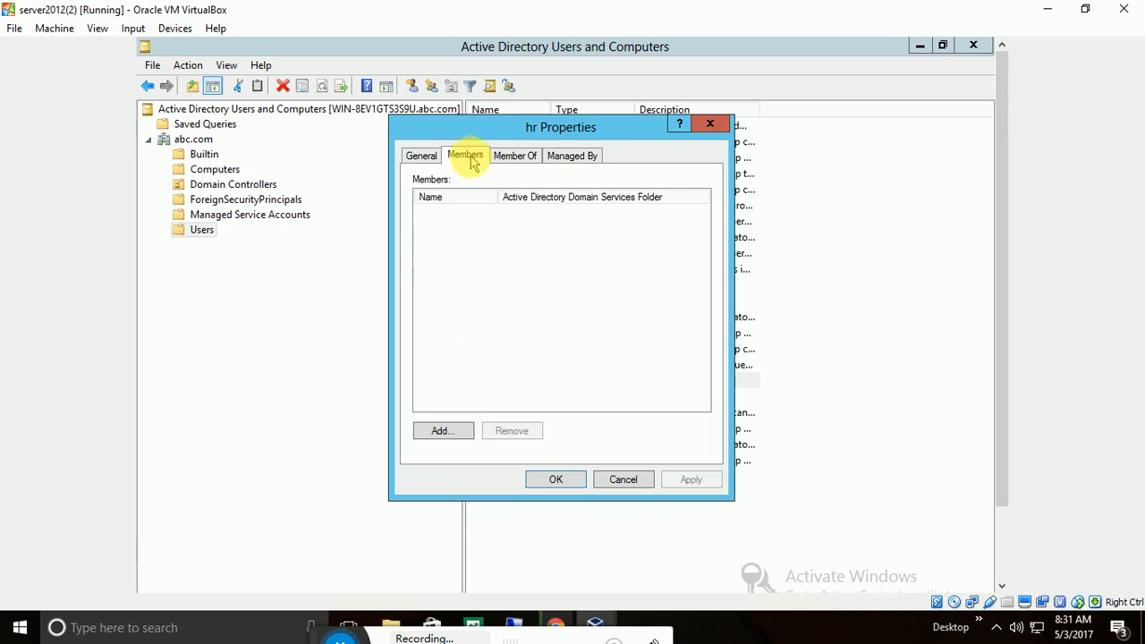
click(450, 426)
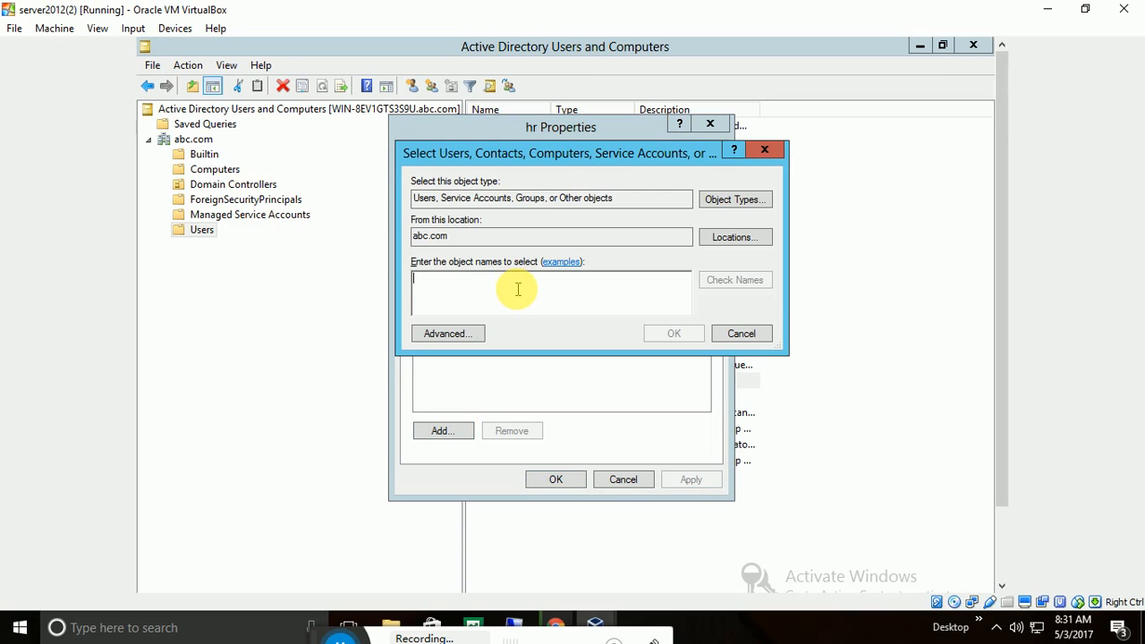
text(john)
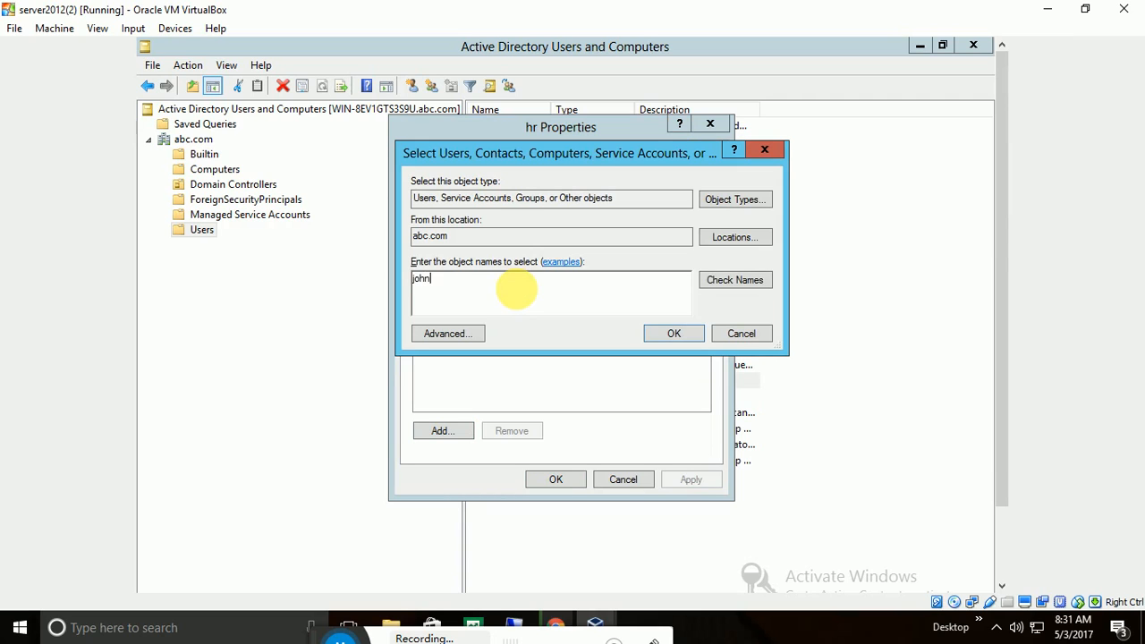
key(Return)
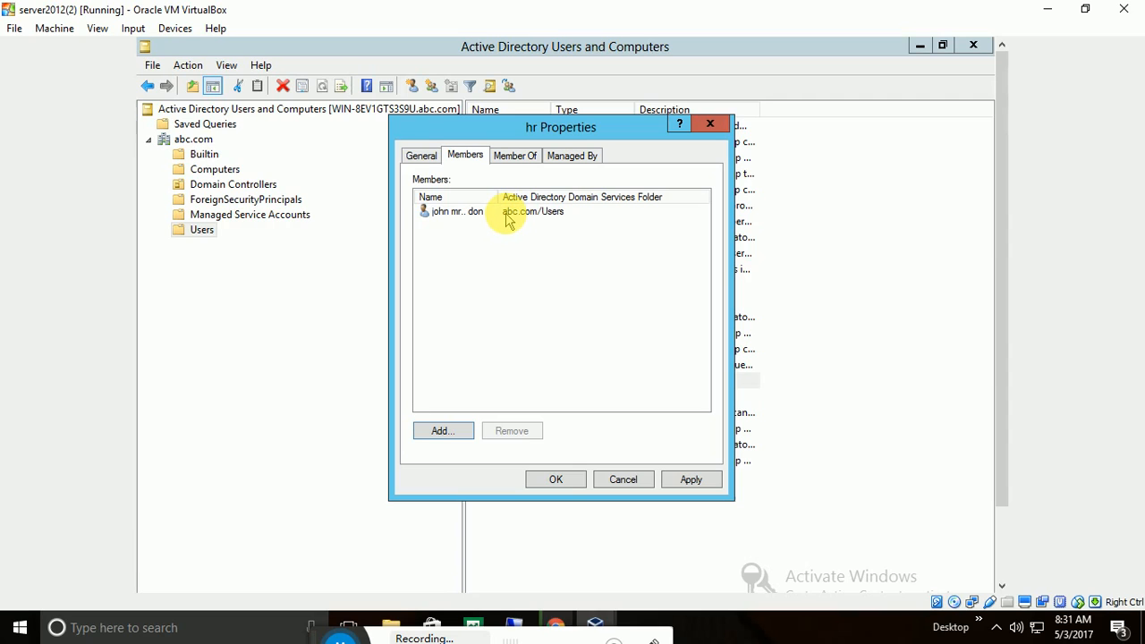
click(680, 481)
click(555, 479)
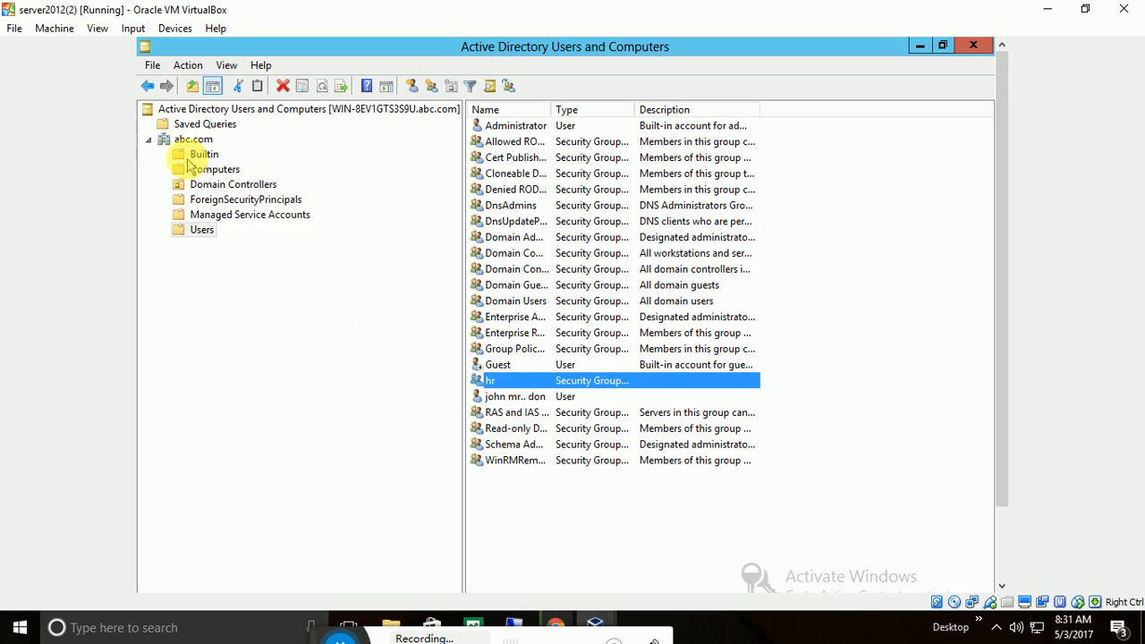
Create an organizational unit named marketing directly under the abc.com domain, keeping protection from accidental deletion enabled.
right_click(203, 230)
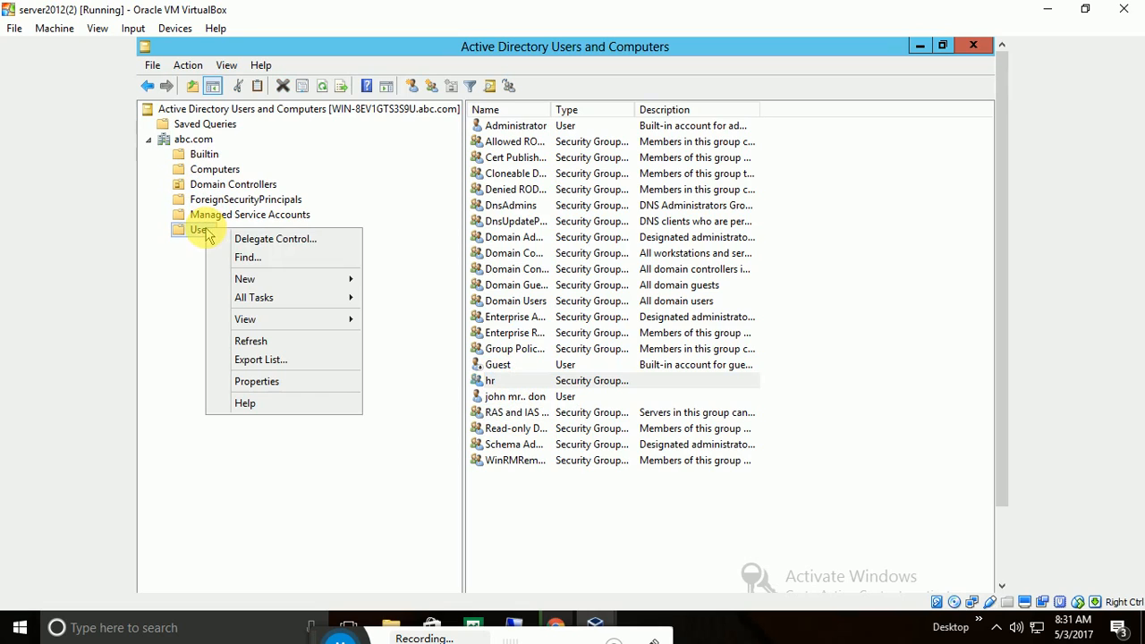
mouse_move(267, 285)
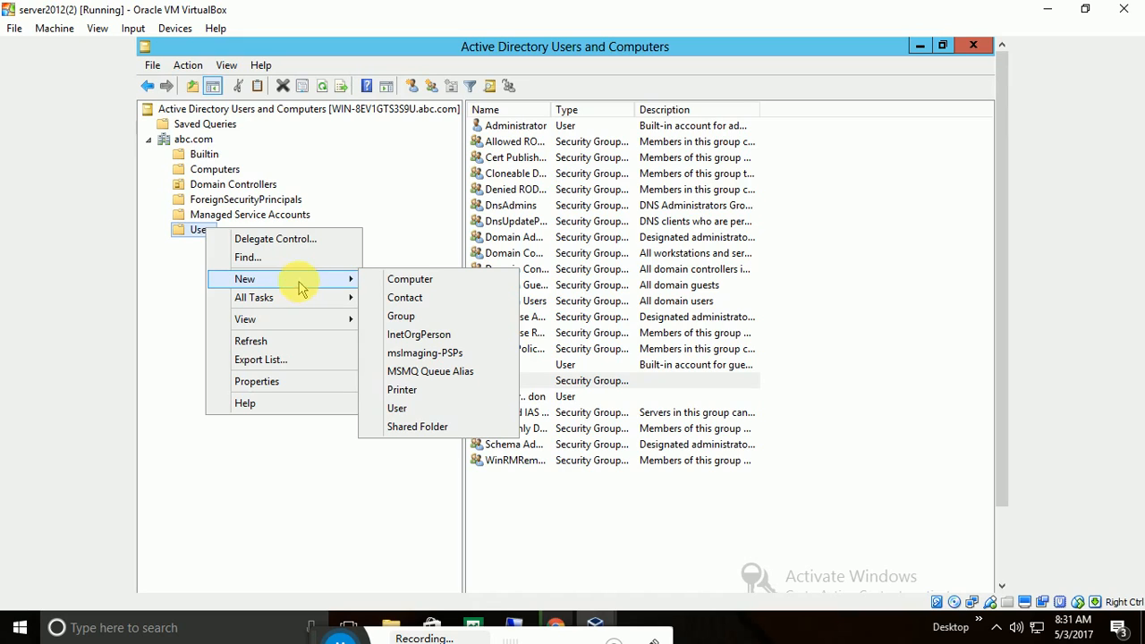
right_click(203, 143)
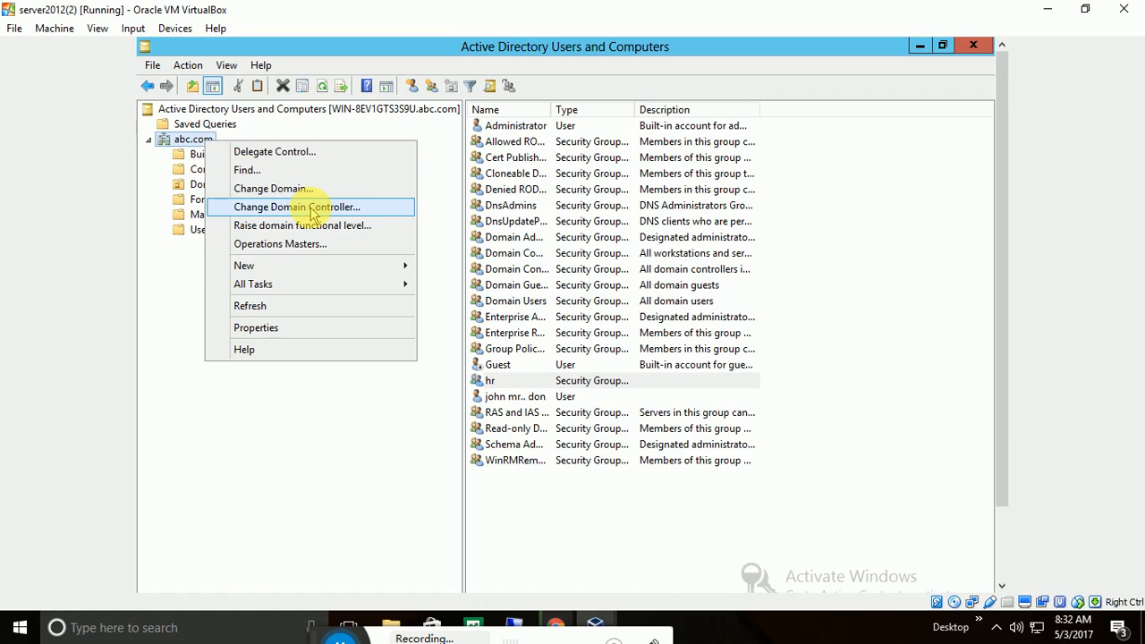
mouse_move(322, 265)
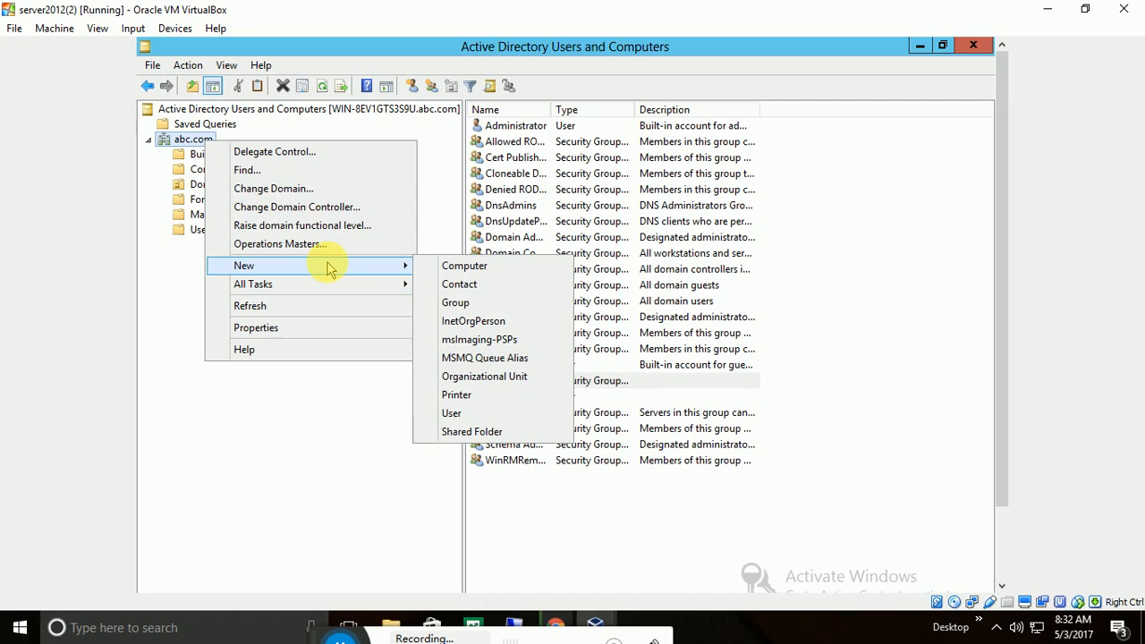
click(450, 378)
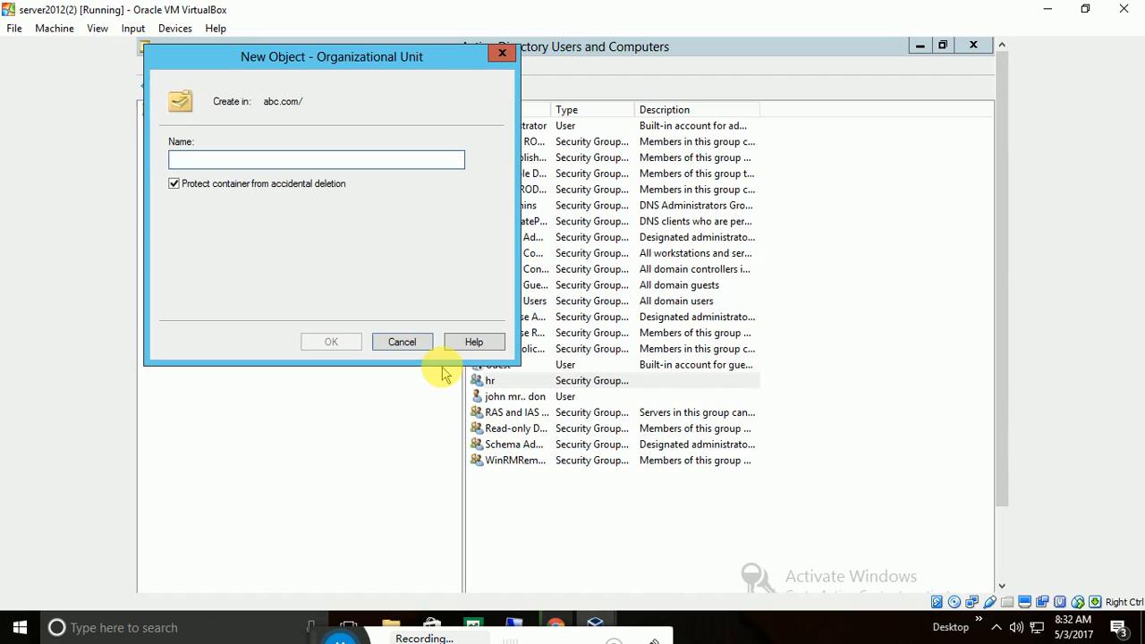
text(mar)
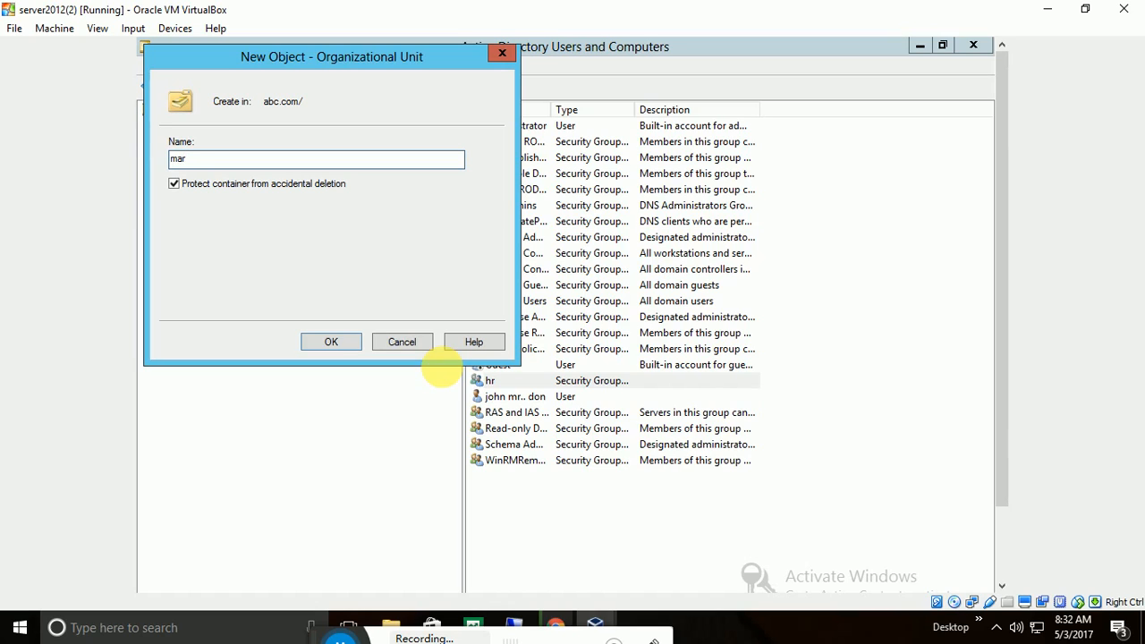
text(keting)
key(Return)
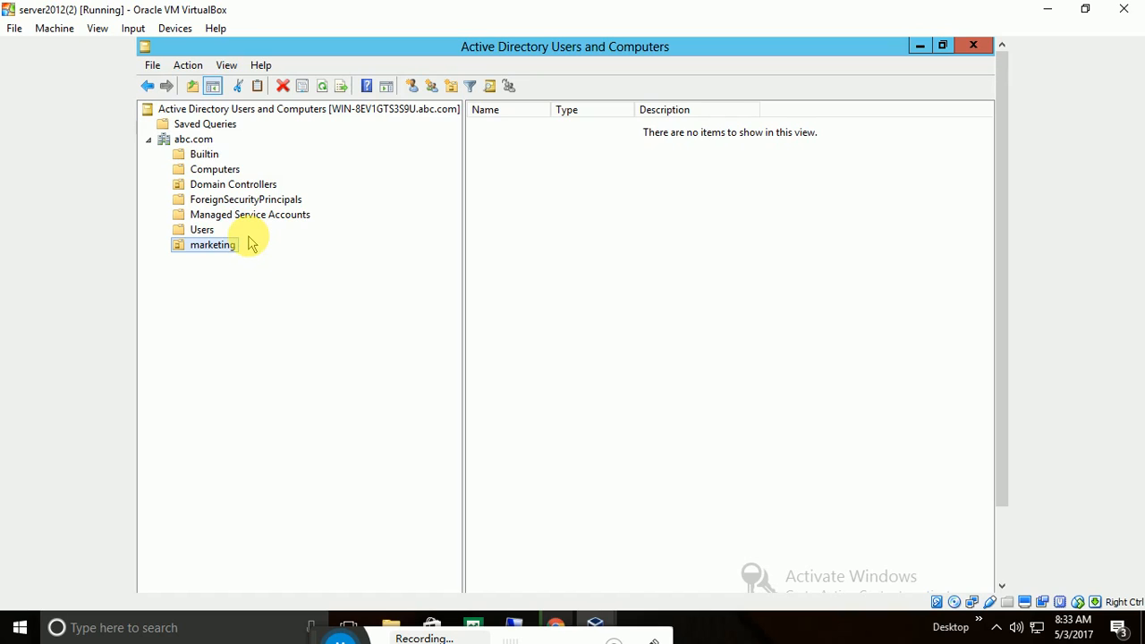
View the new-user and new-group forms for the Users container and close each without creating an object.
click(202, 230)
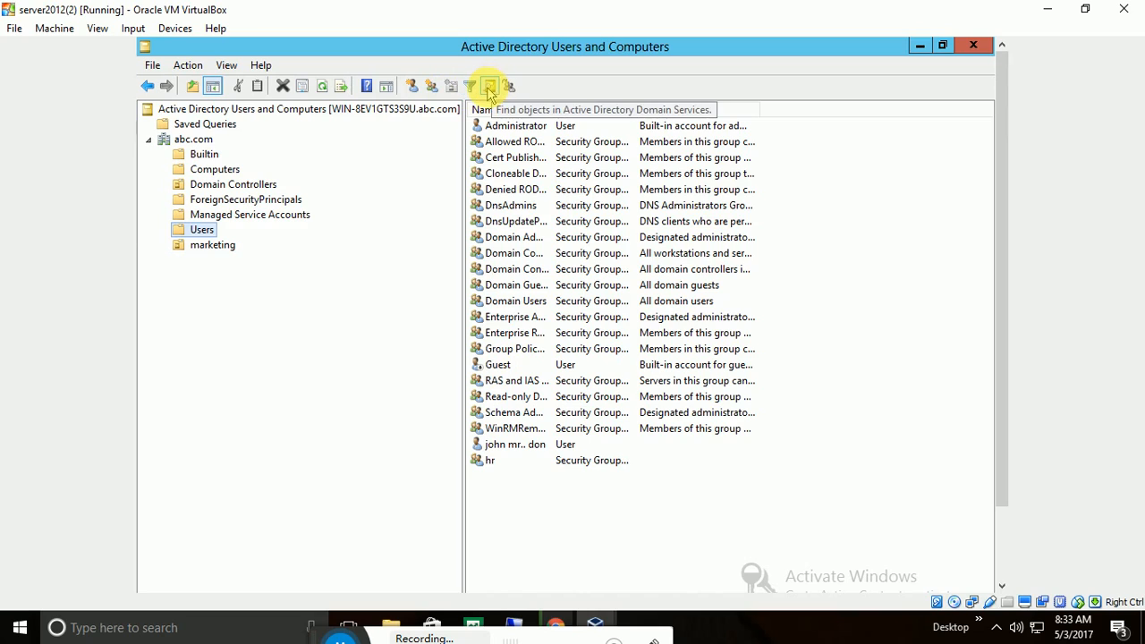
right_click(214, 231)
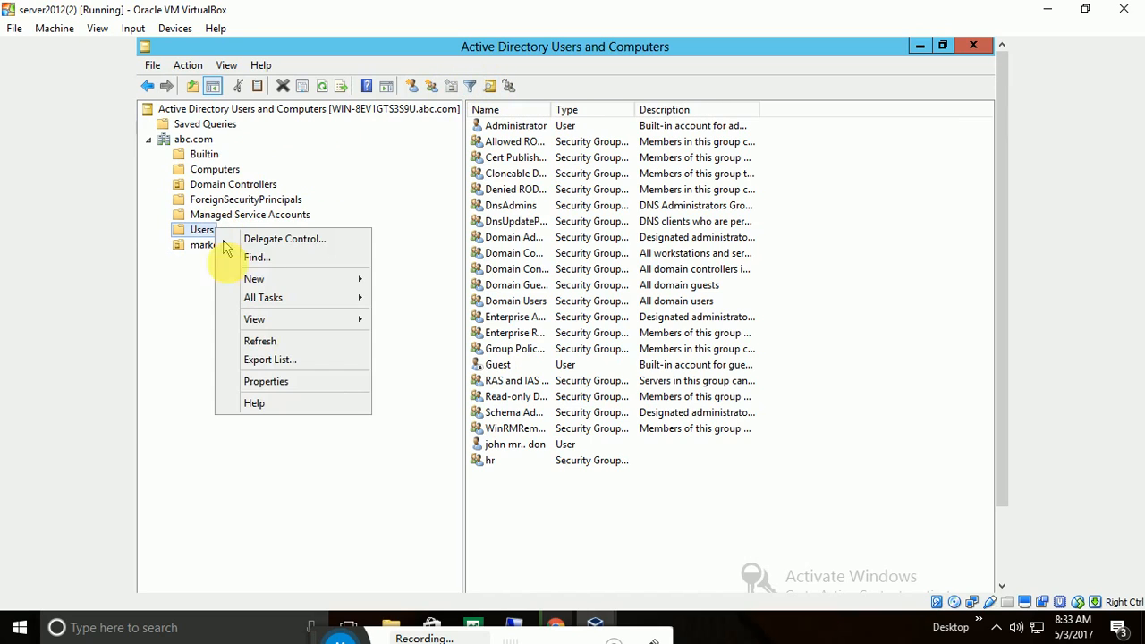
key(Escape)
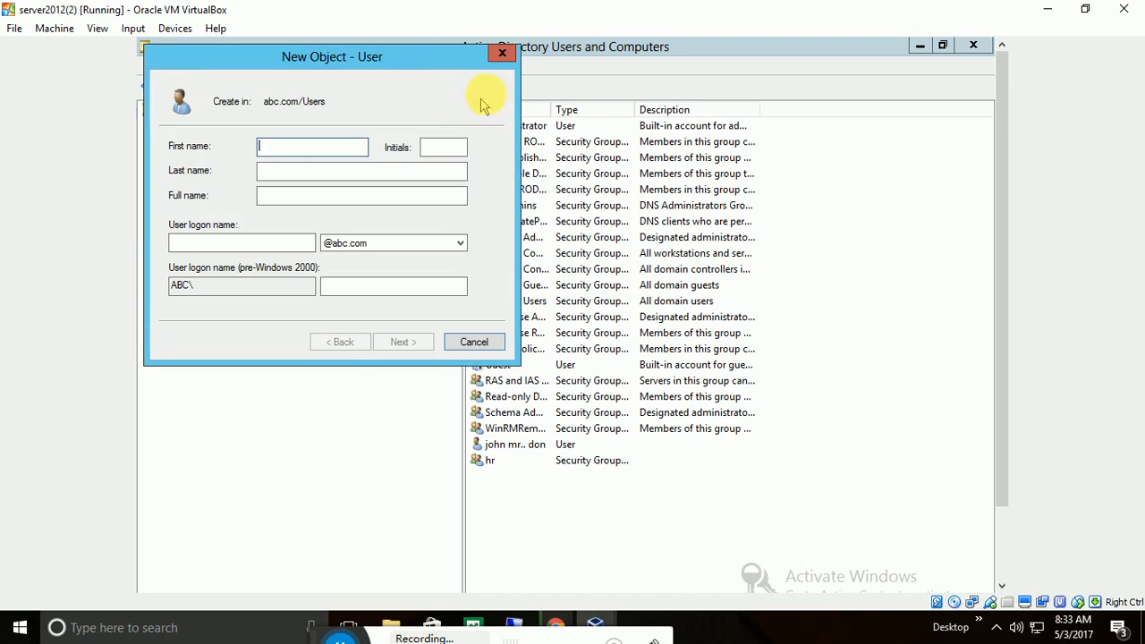
click(497, 51)
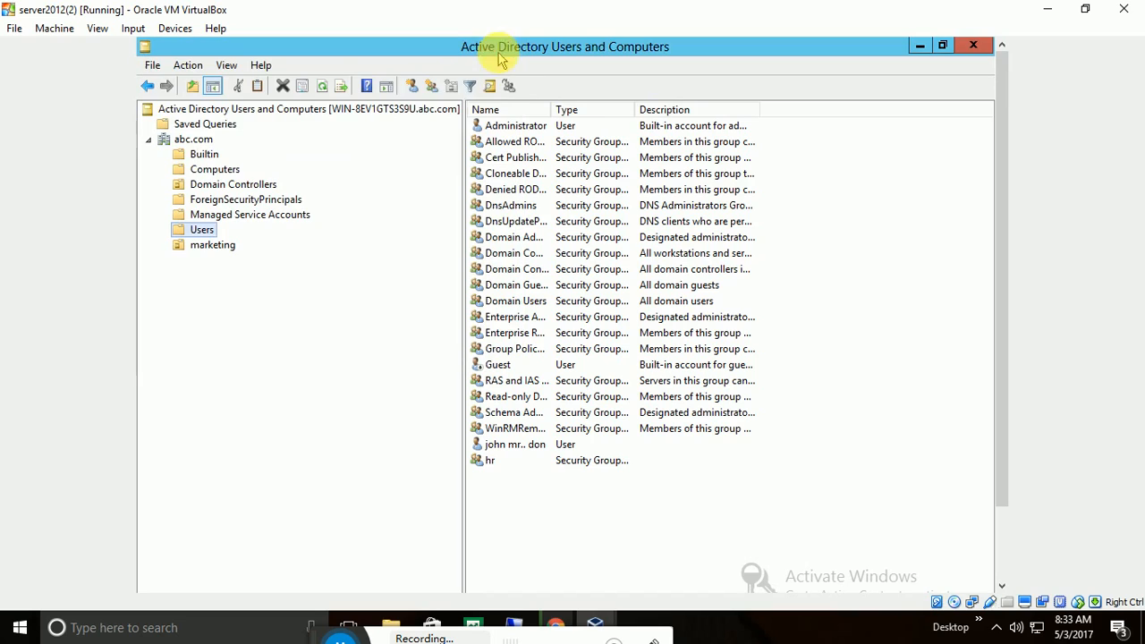
click(430, 86)
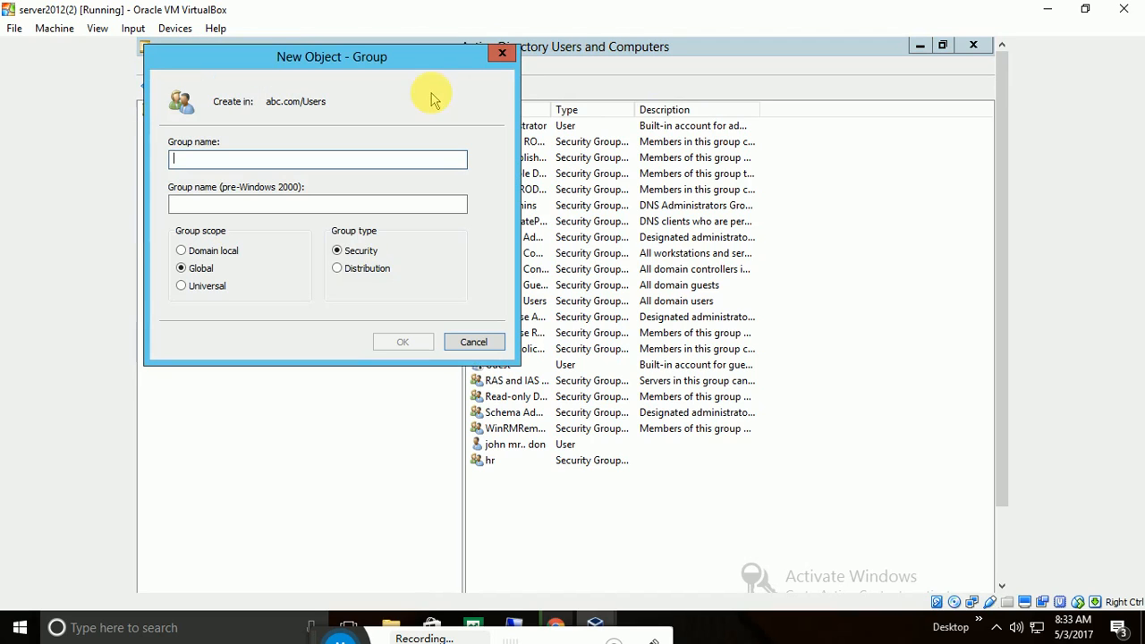
click(501, 53)
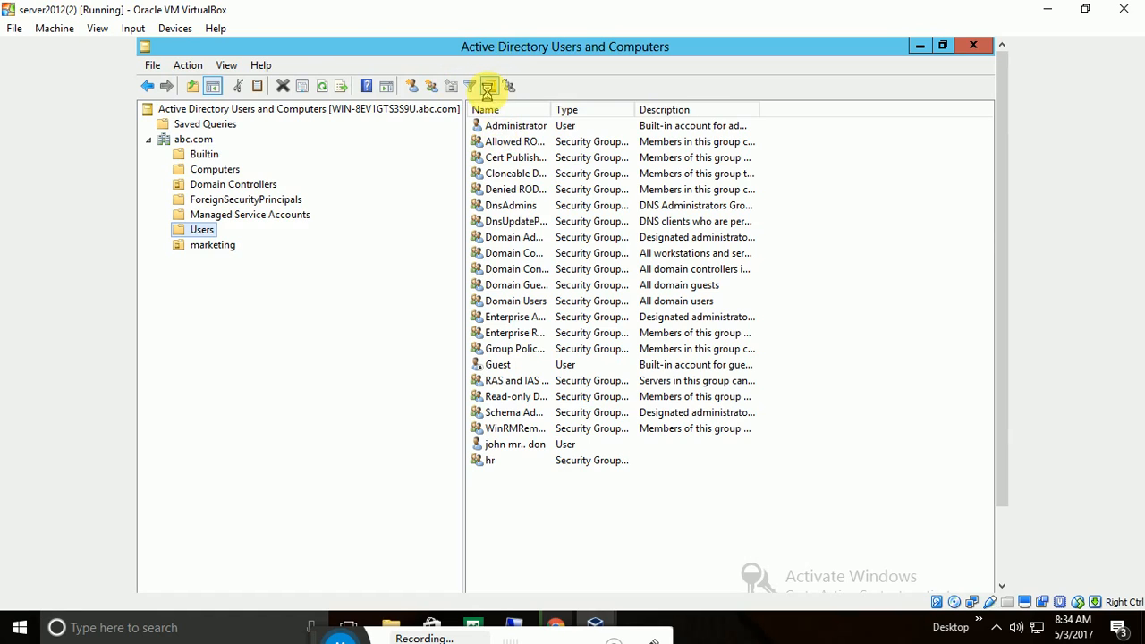
Search the entire directory for users, contacts and groups by the name j and select the user in the results.
click(487, 87)
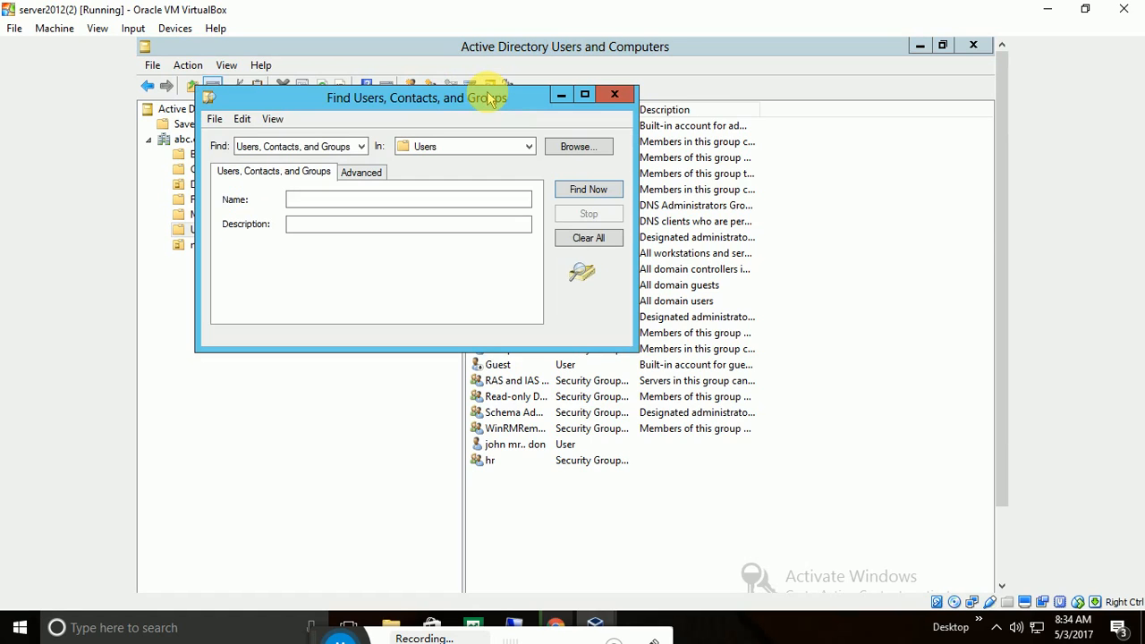
click(524, 147)
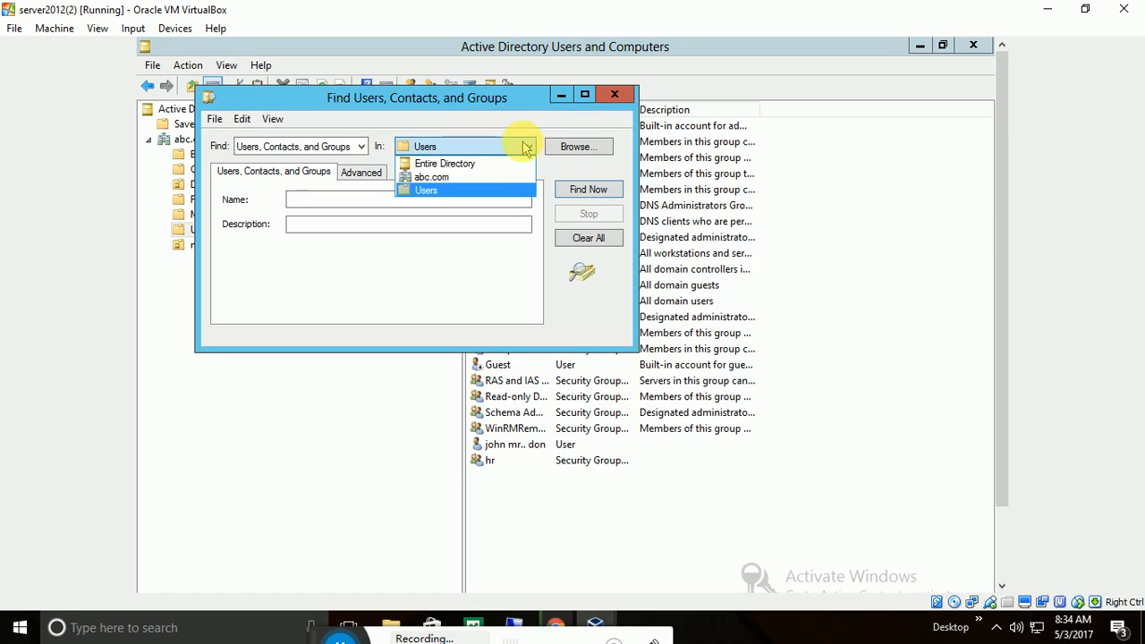
click(466, 166)
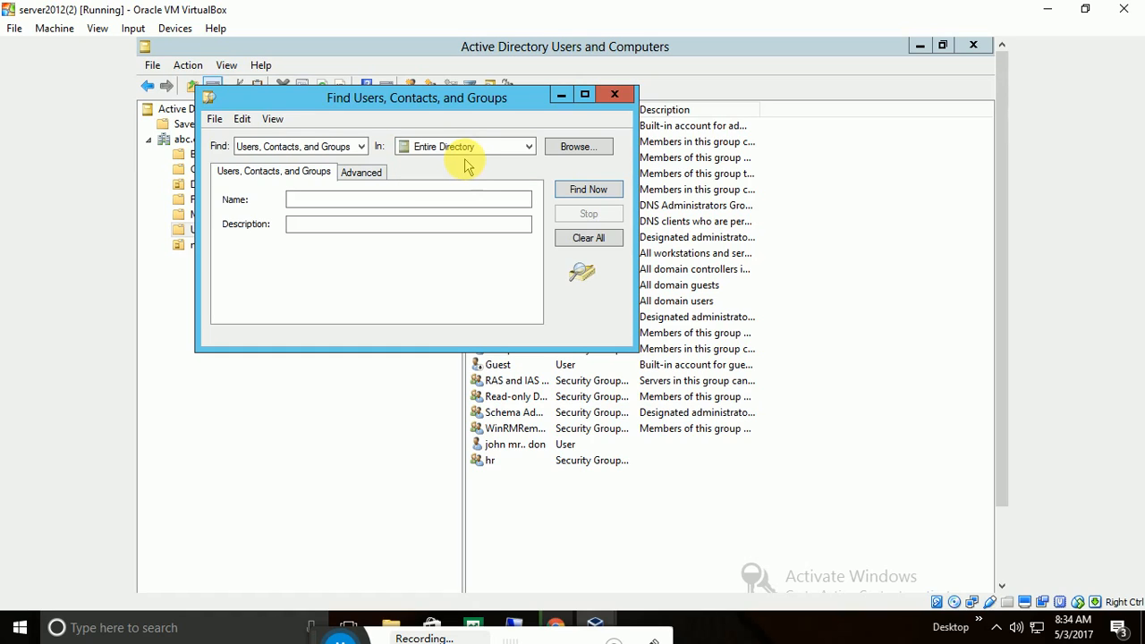
click(445, 197)
text(J)
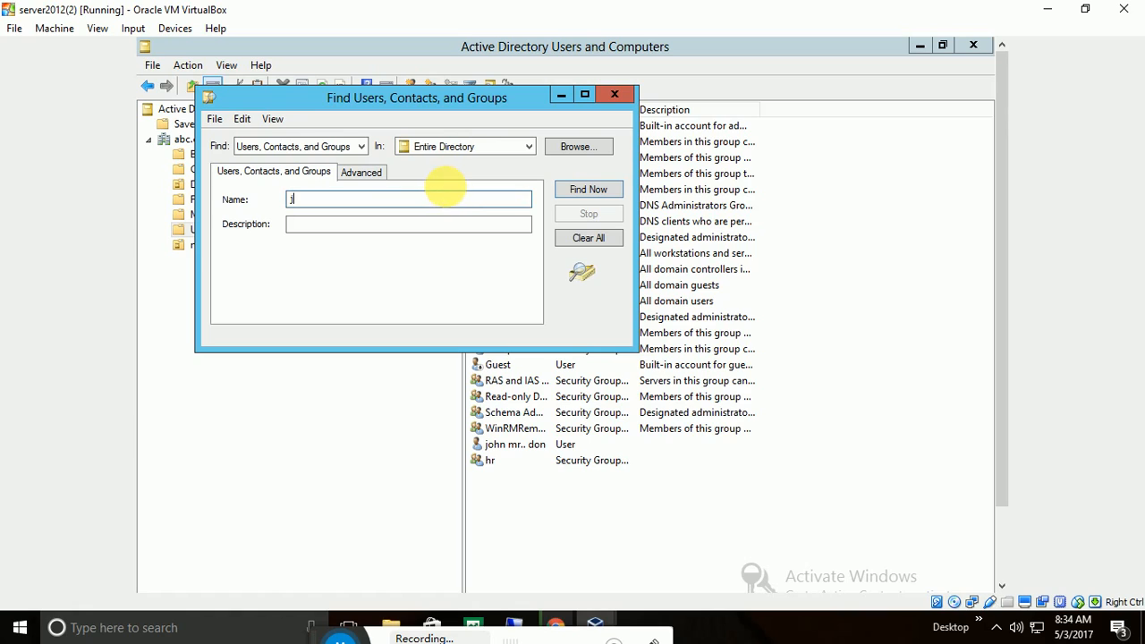
click(569, 193)
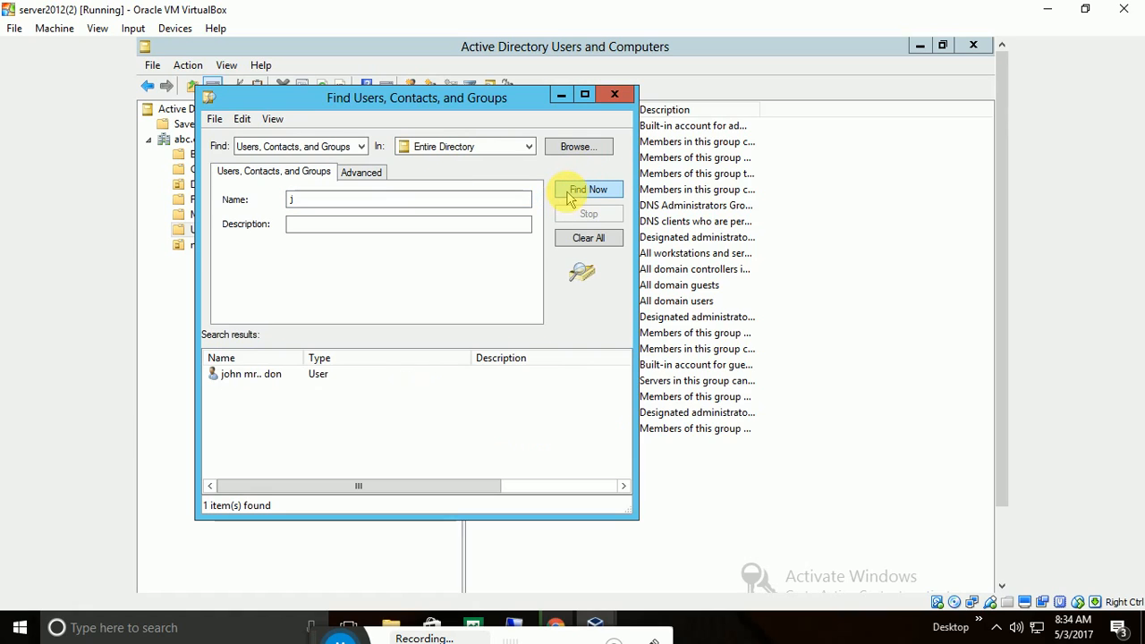
click(404, 224)
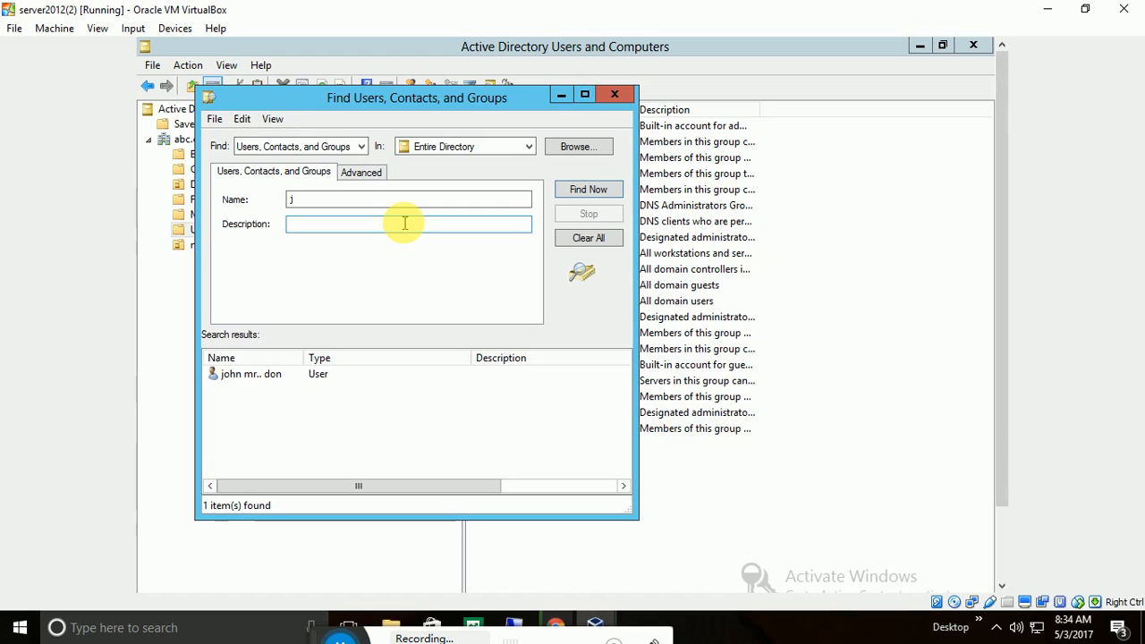
click(288, 379)
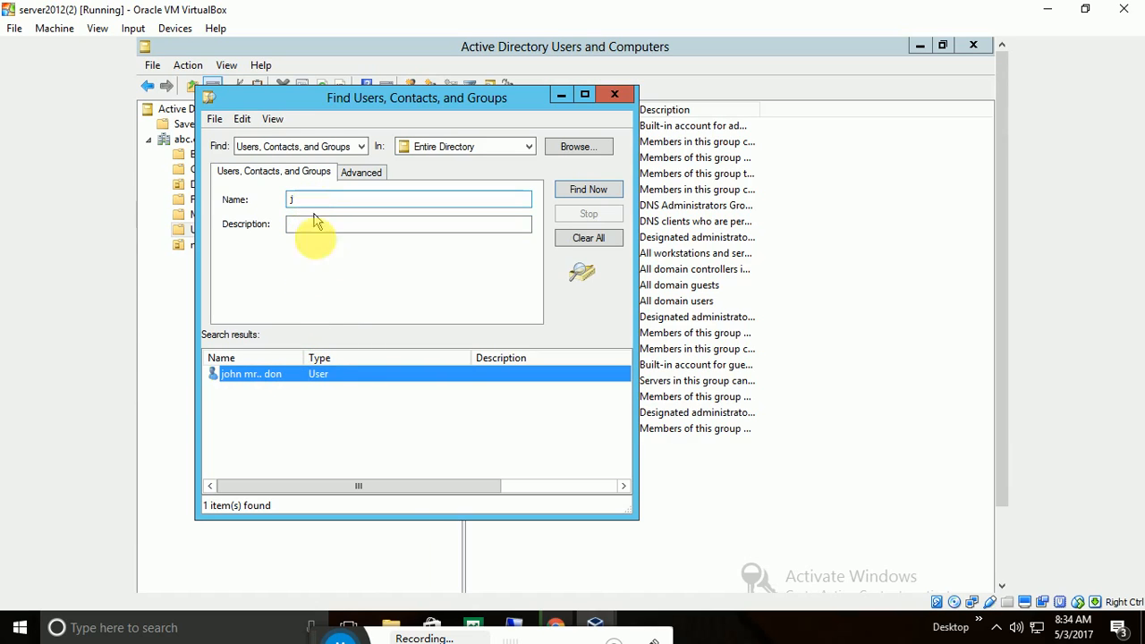
click(319, 383)
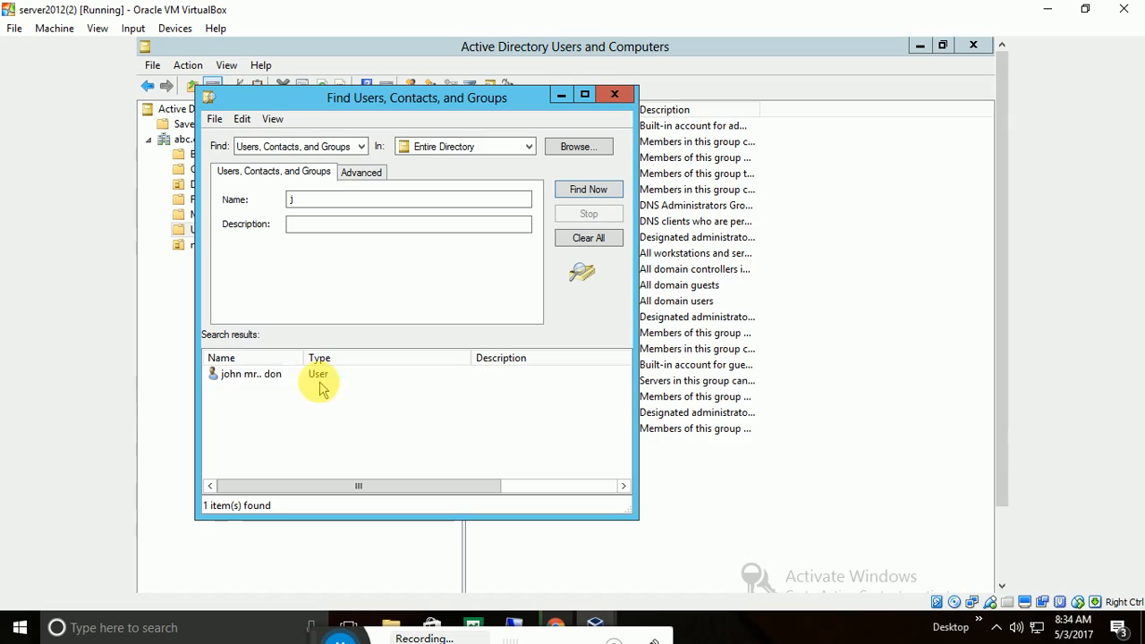
click(235, 379)
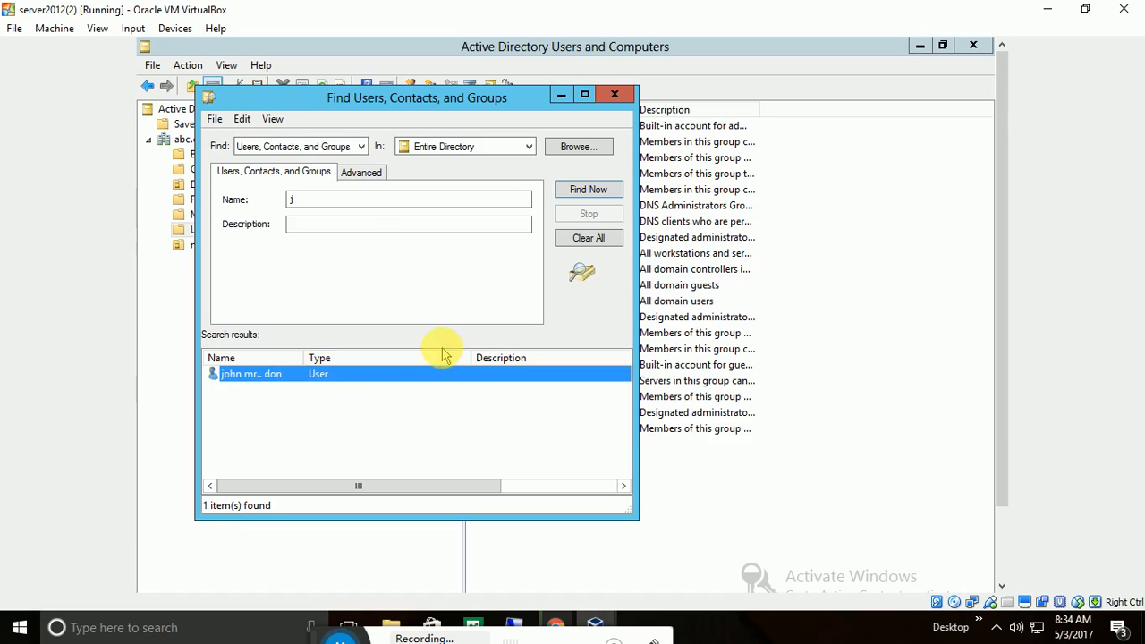
Clear and close the directory search, and minimize the console to return to Server Manager.
click(345, 200)
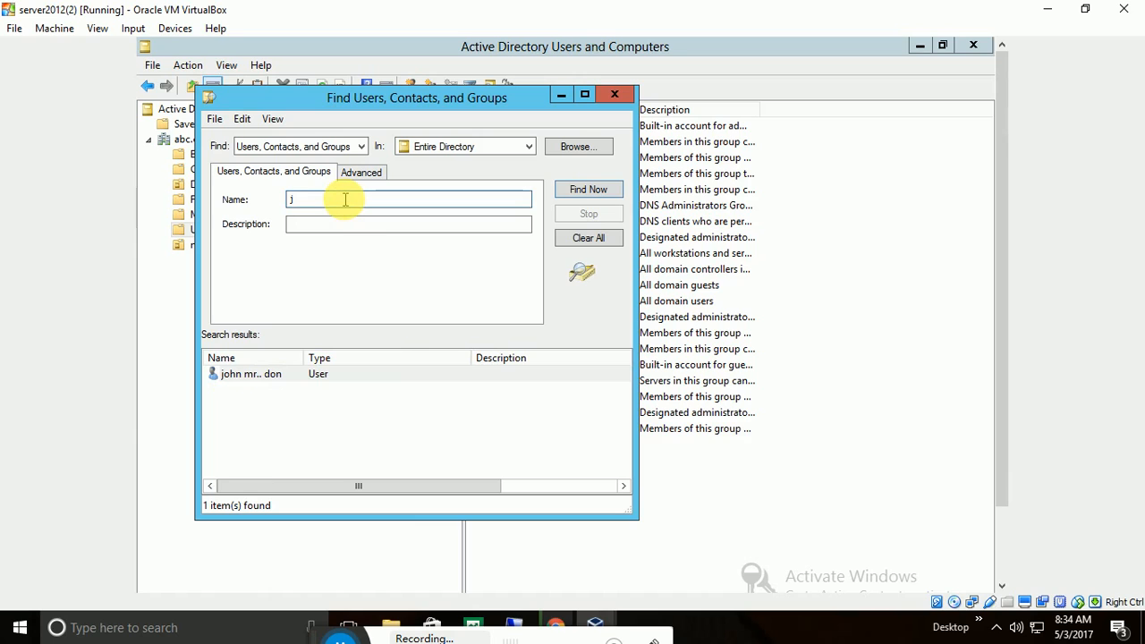
key(BackSpace)
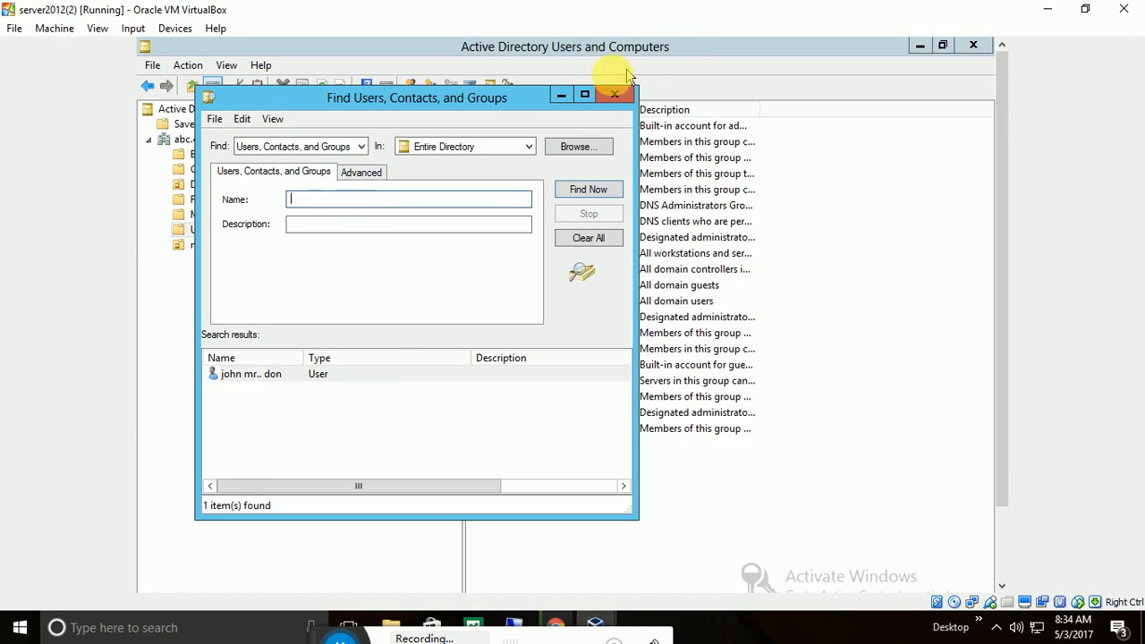
click(614, 94)
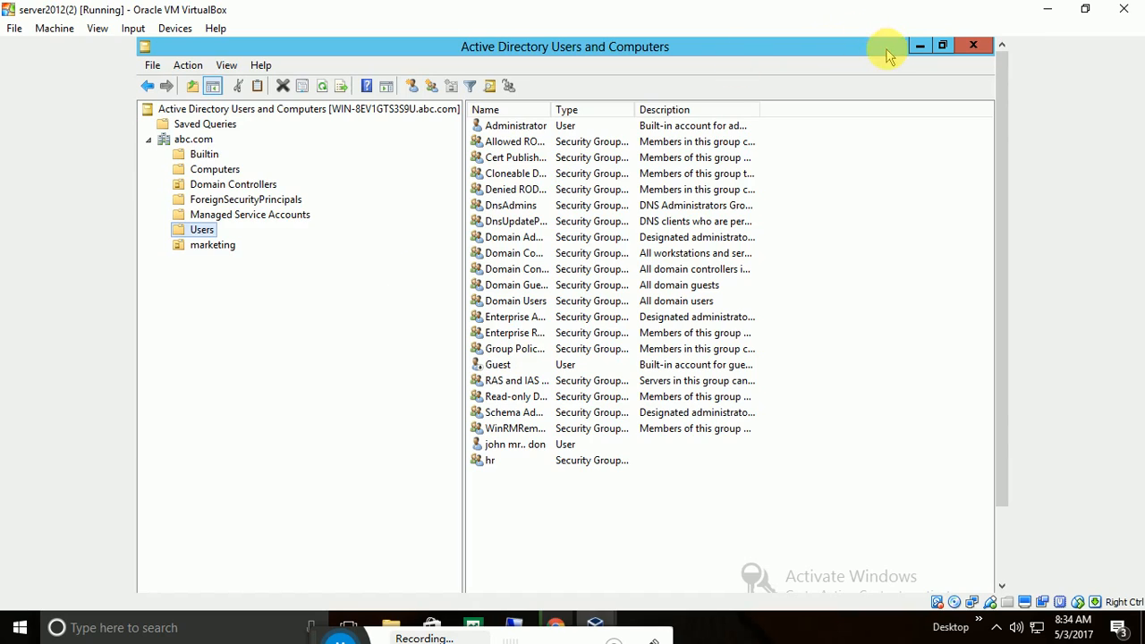
click(918, 46)
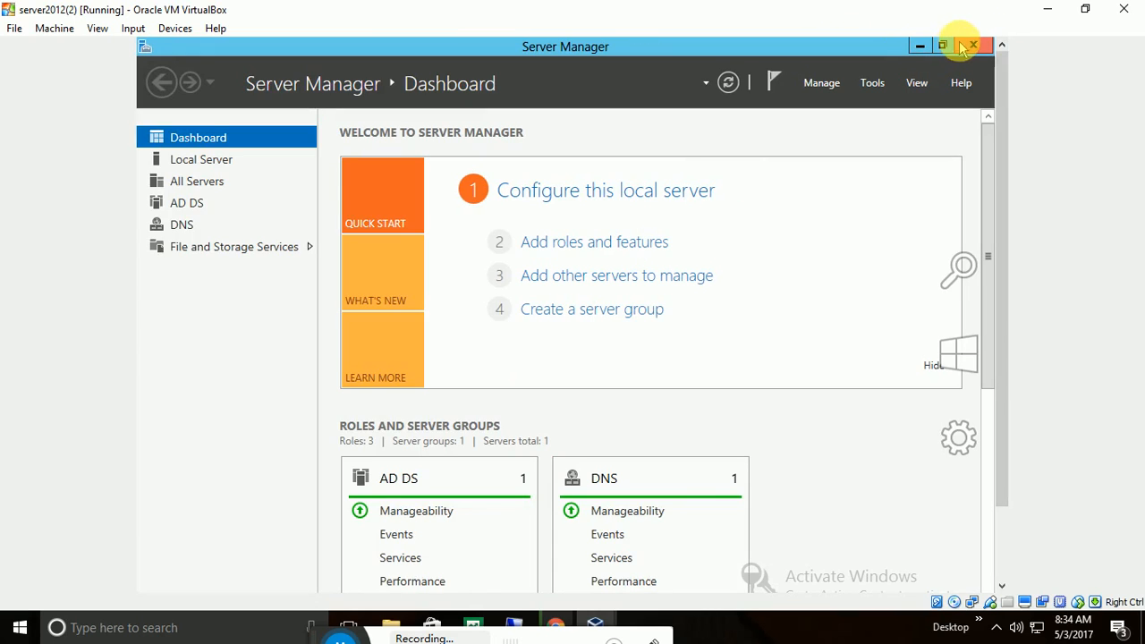